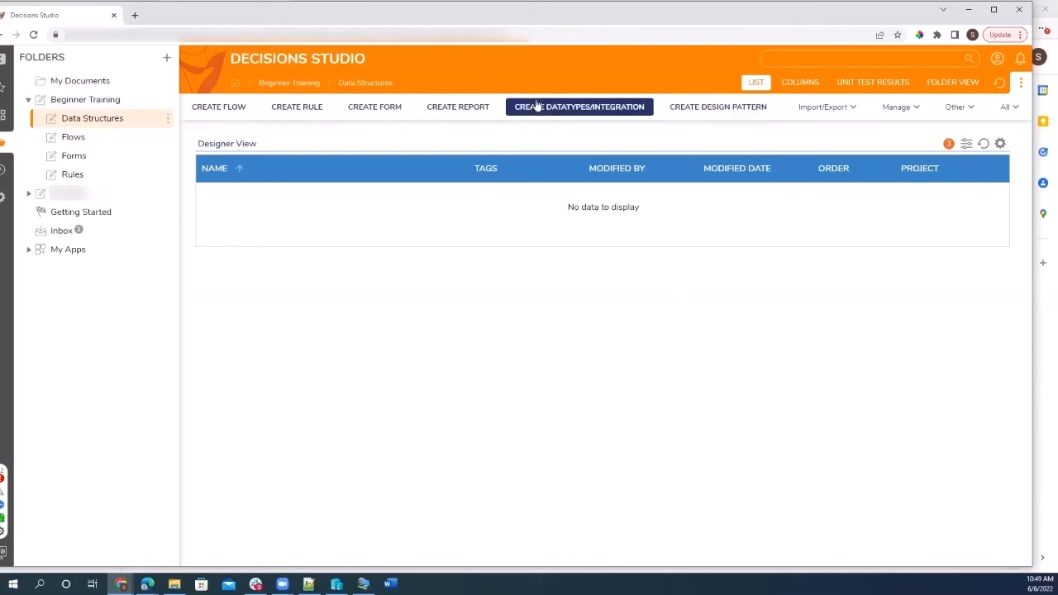
- Start a new Flow Execution Extension data structure in the Data Structures folder with the structure type name Person
{"action": "left_click", "coordinate": [622, 110]}
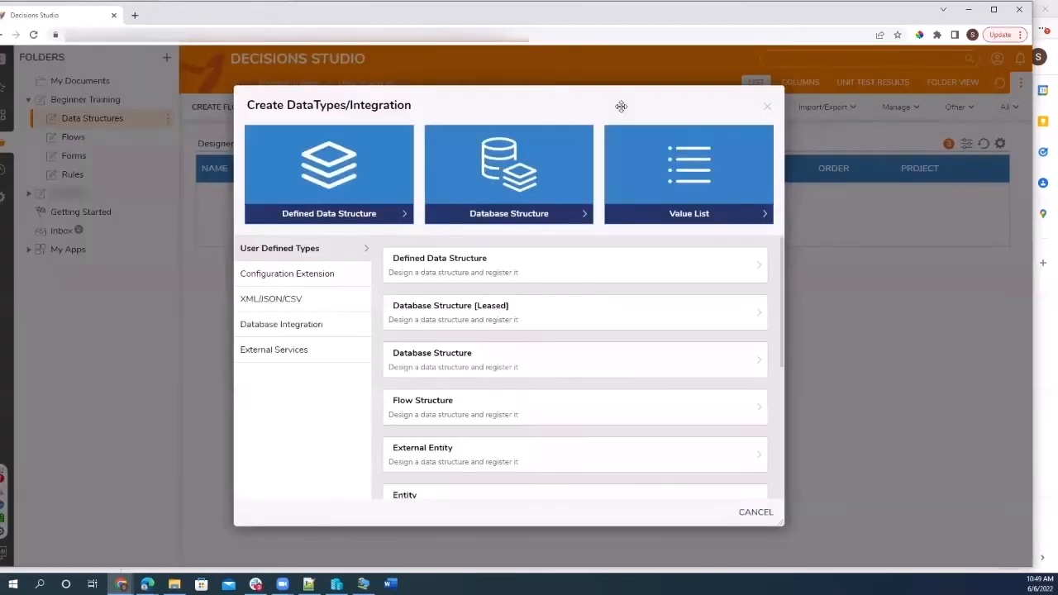
{"action": "scroll", "coordinate": [512, 380], "scroll_direction": "down", "scroll_amount": 2}
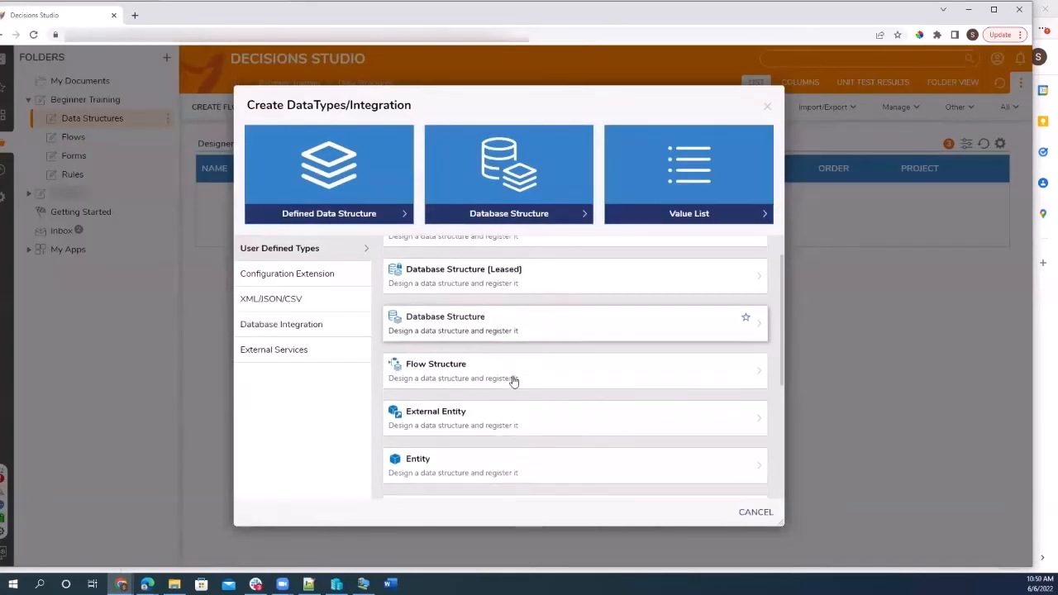
{"action": "scroll", "coordinate": [512, 381], "scroll_direction": "up", "scroll_amount": 2}
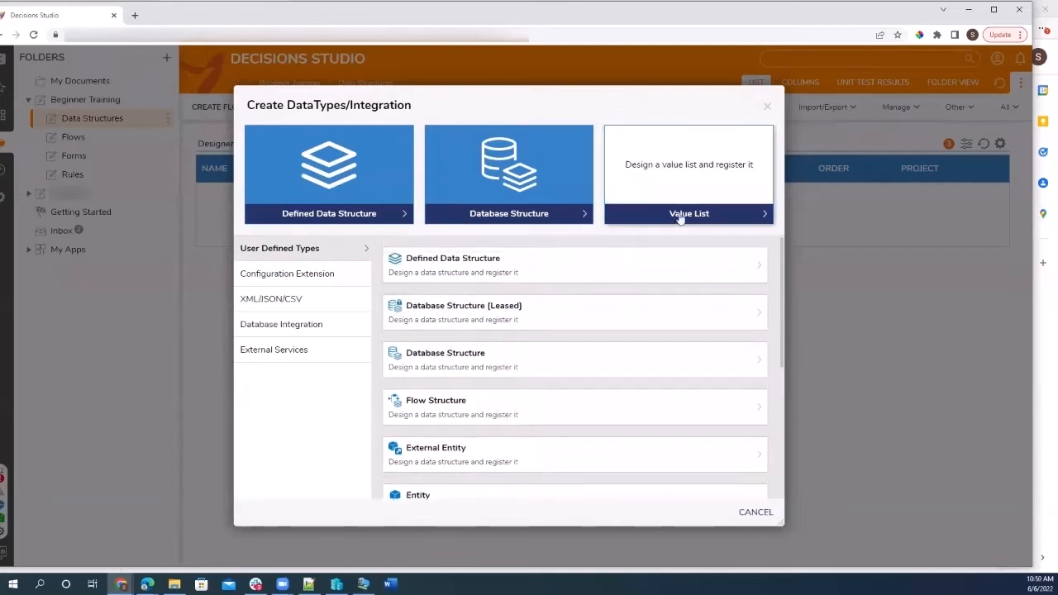
{"action": "scroll", "coordinate": [557, 297], "scroll_direction": "down", "scroll_amount": 1}
{"action": "scroll", "coordinate": [557, 297], "scroll_direction": "down", "scroll_amount": 2}
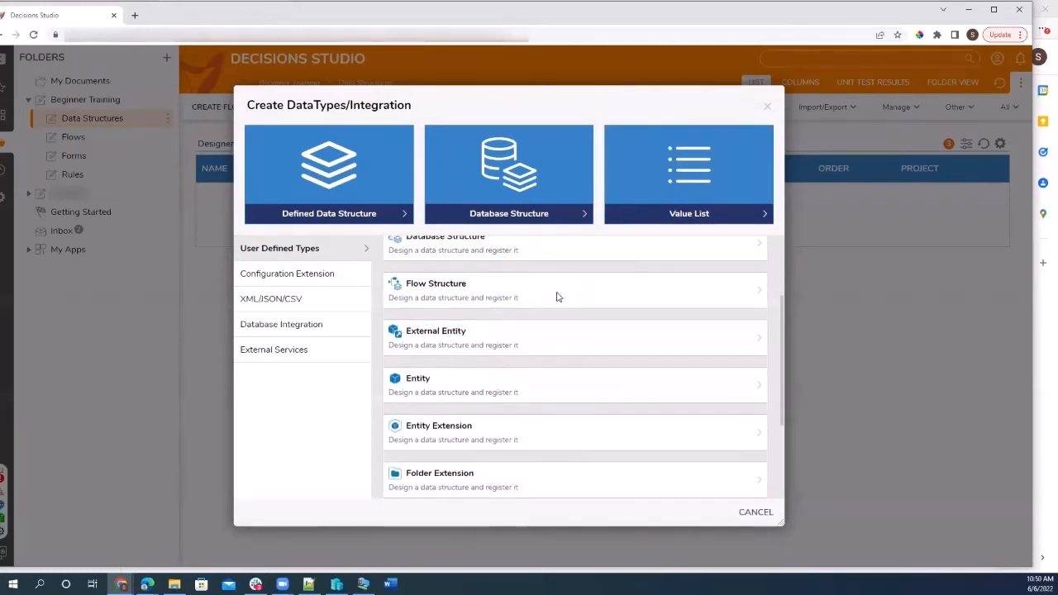
{"action": "scroll", "coordinate": [557, 297], "scroll_direction": "down", "scroll_amount": 1}
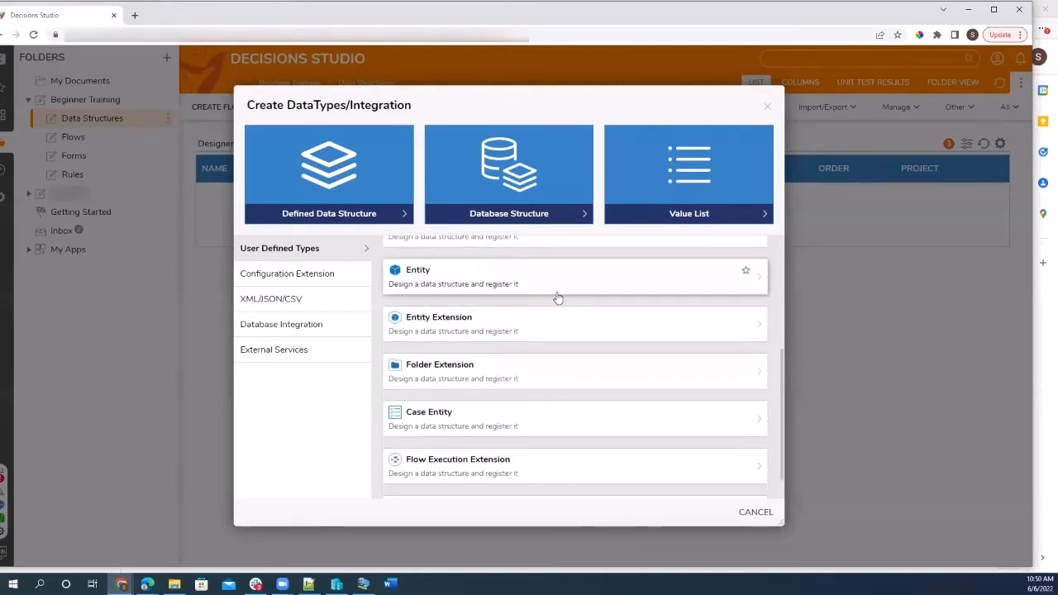
{"action": "scroll", "coordinate": [557, 297], "scroll_direction": "down", "scroll_amount": 1}
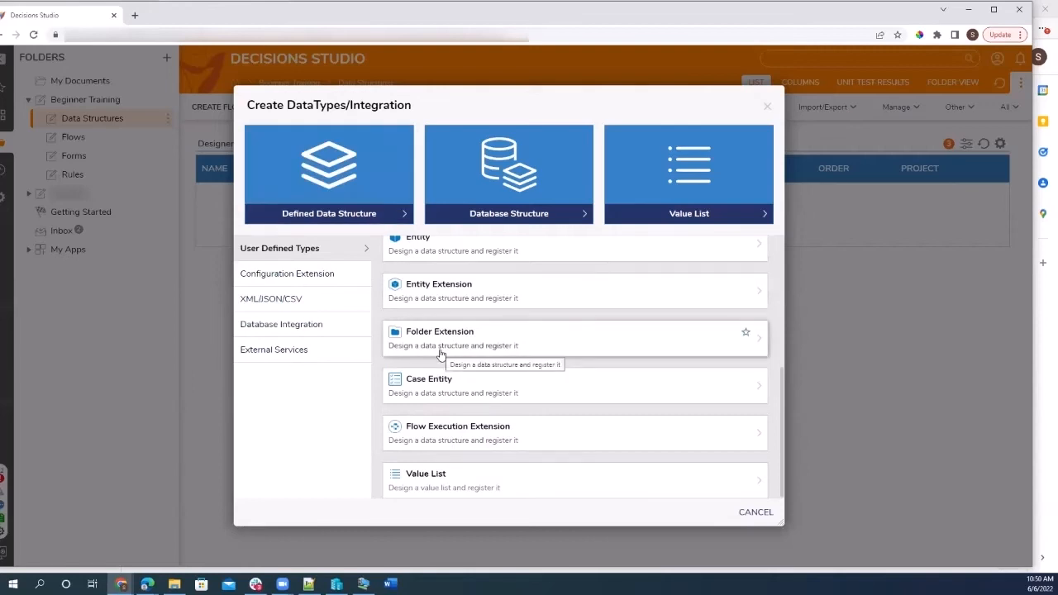
{"action": "scroll", "coordinate": [495, 313], "scroll_direction": "up", "scroll_amount": 1}
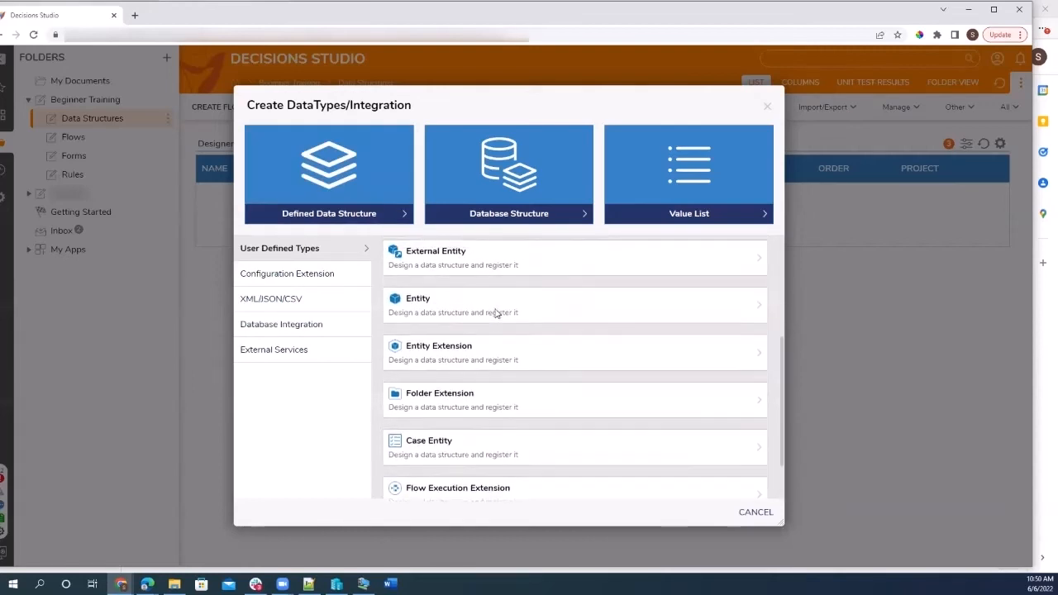
{"action": "scroll", "coordinate": [494, 313], "scroll_direction": "down", "scroll_amount": 1}
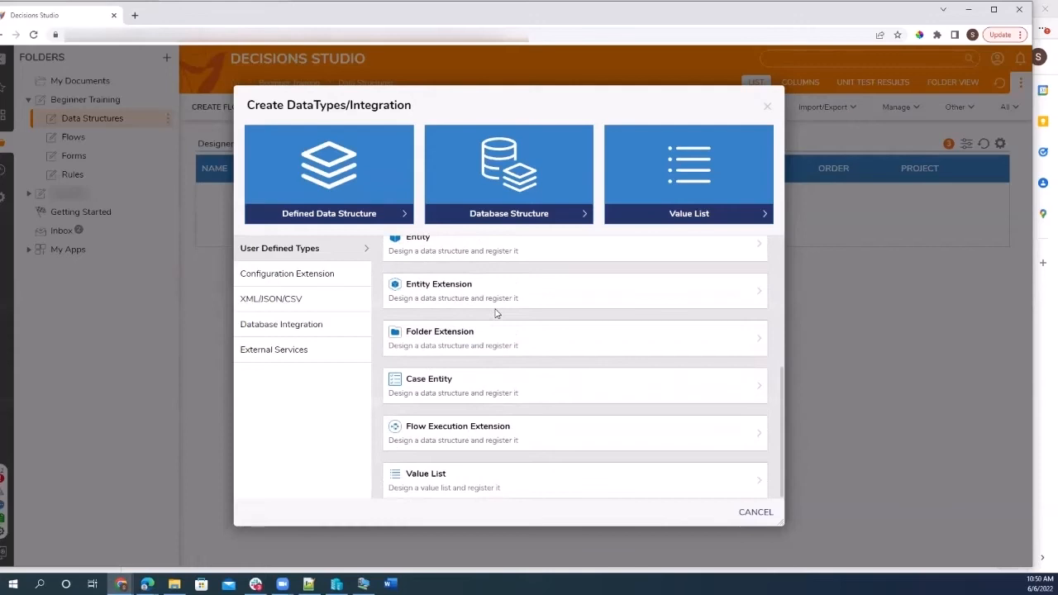
{"action": "left_click", "coordinate": [467, 432]}
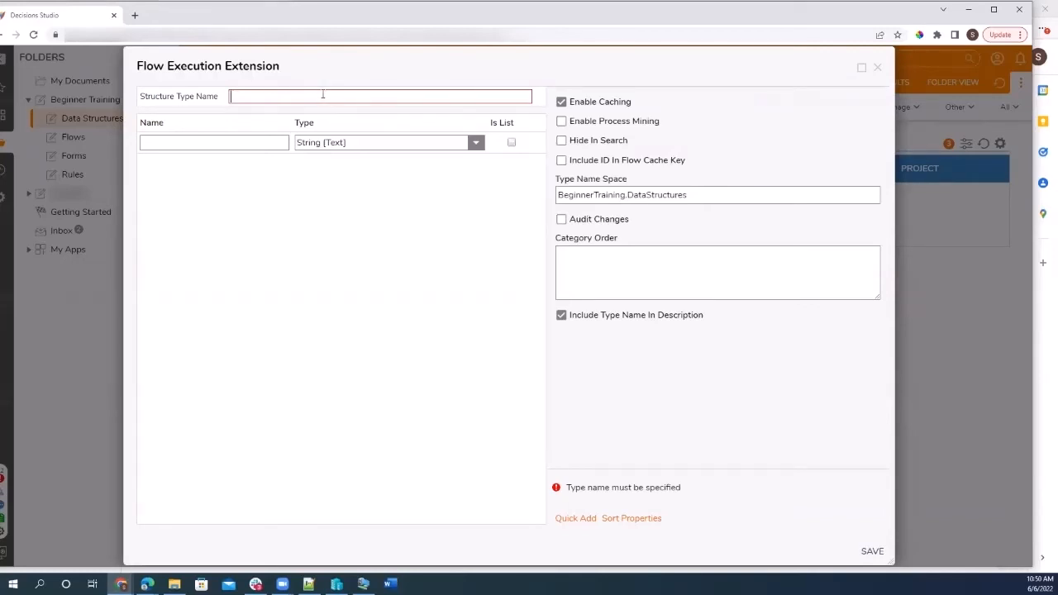
{"action": "type", "text": "Person"}
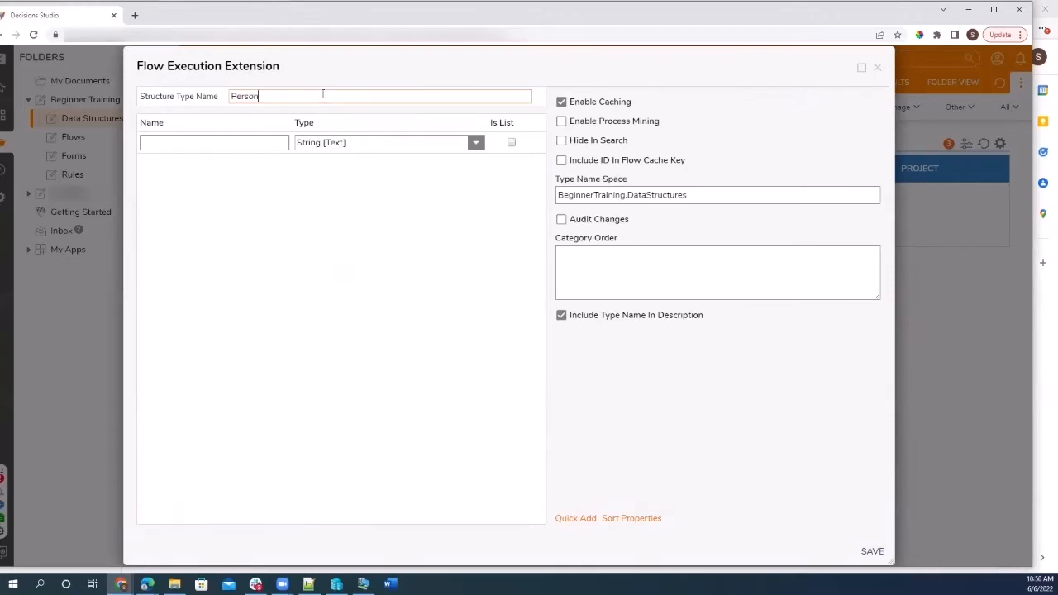
- Add a Name field of type String and a DateofBirth field of type Date Time to the Person structure
{"action": "left_click", "coordinate": [270, 139]}
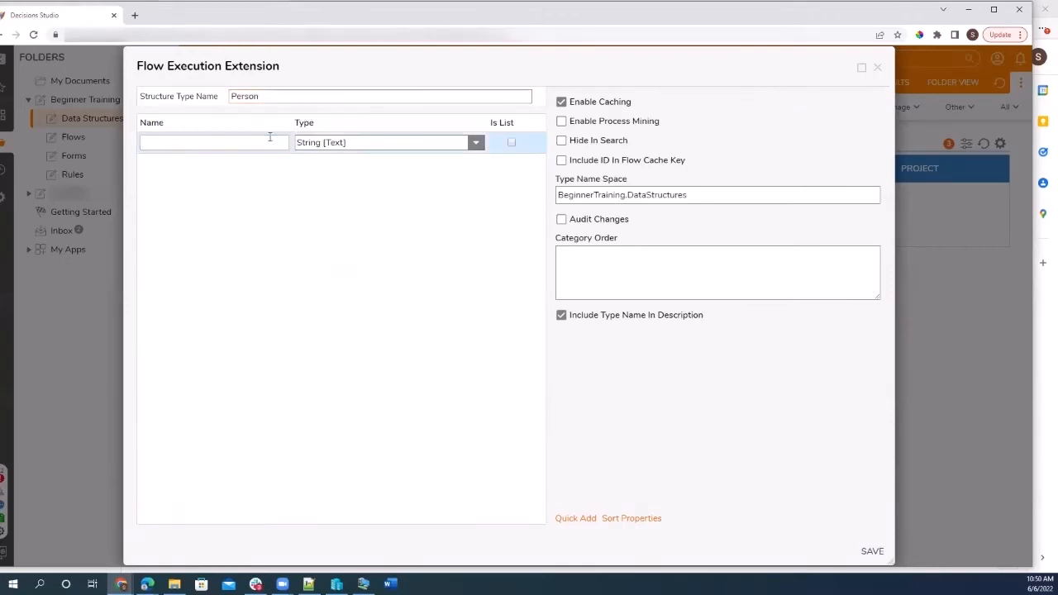
{"action": "type", "text": "Name"}
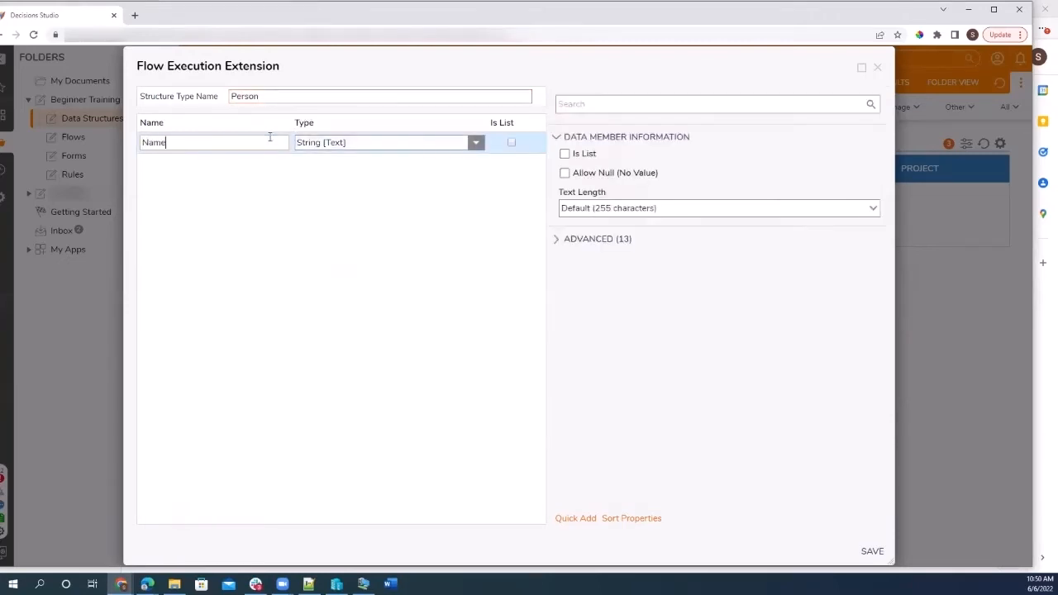
{"action": "left_click", "coordinate": [260, 166]}
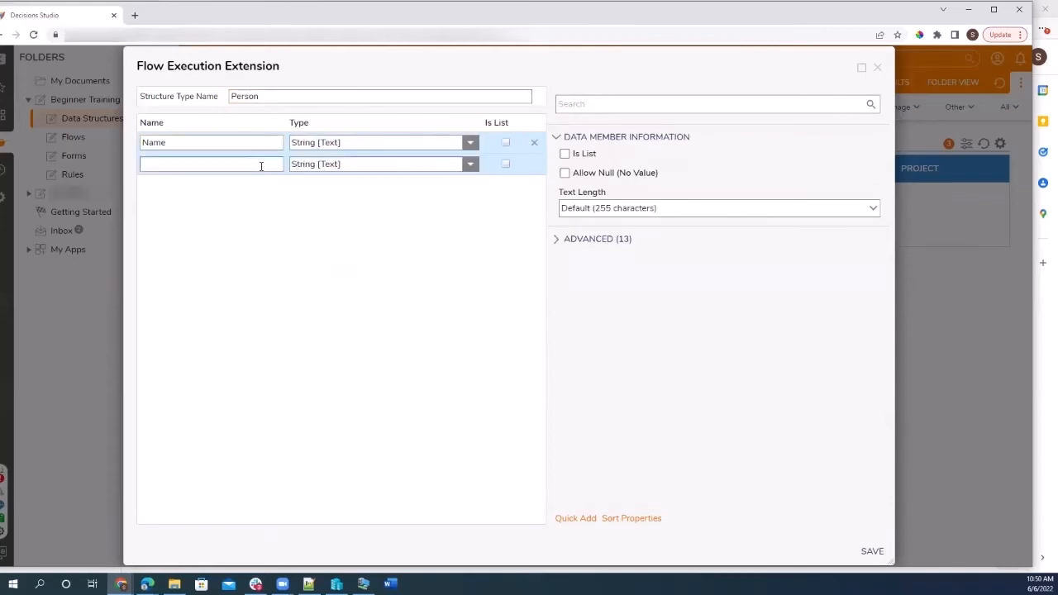
{"action": "type", "text": "Date"}
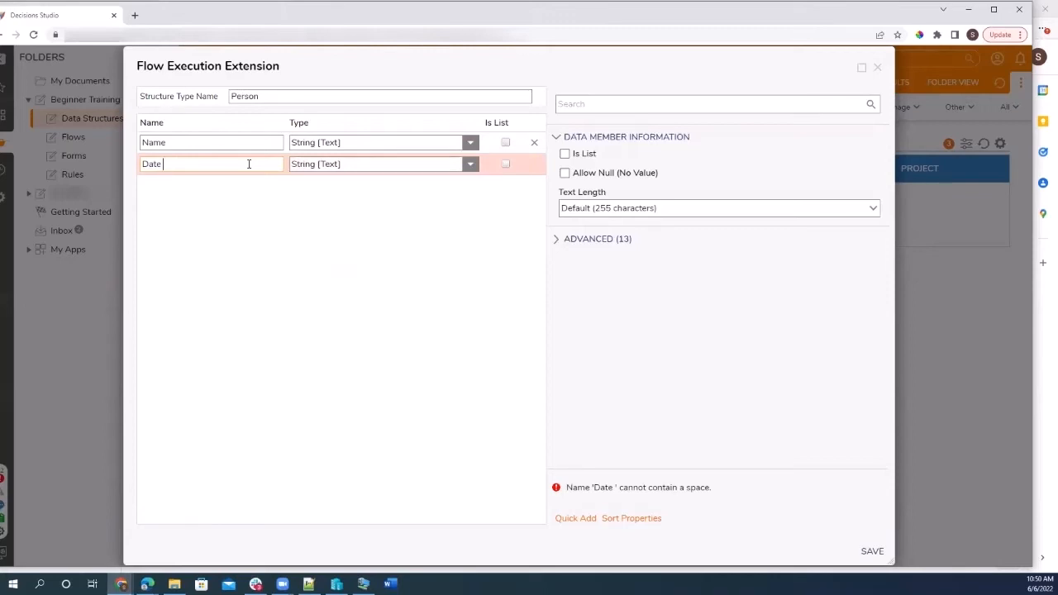
{"action": "key", "text": "BackSpace"}
{"action": "type", "text": "ofb"}
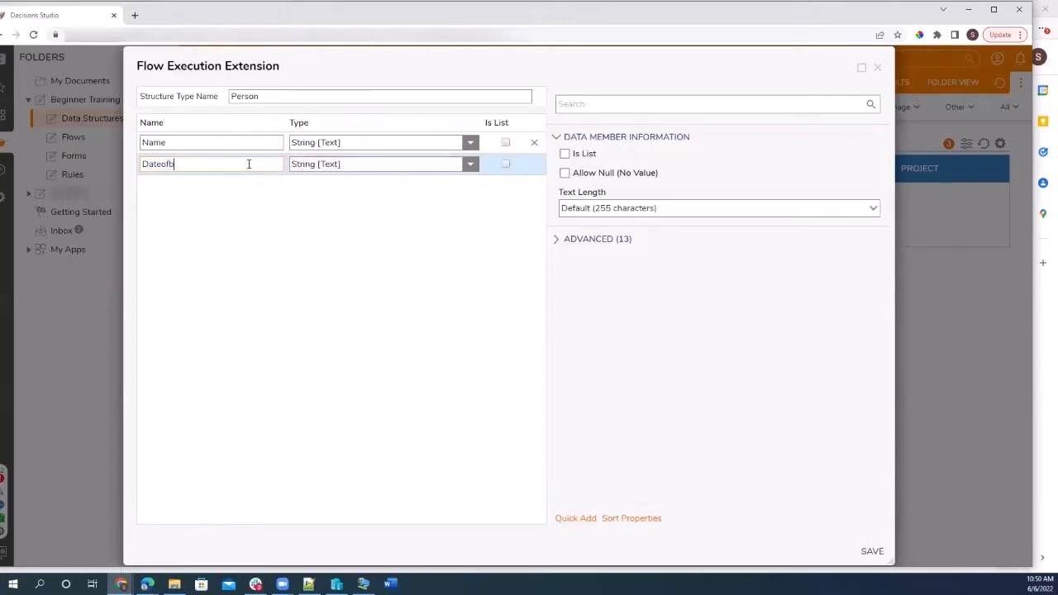
{"action": "type", "text": "irth"}
{"action": "left_click", "coordinate": [469, 165]}
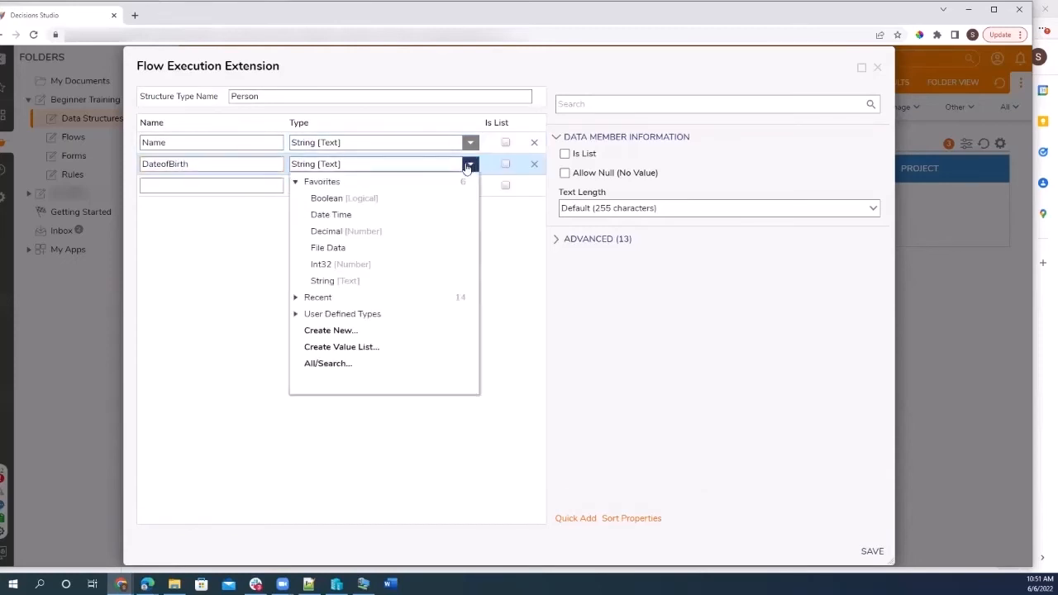
{"action": "left_click", "coordinate": [361, 215]}
- Add String fields Street1 and Street2 to the Person structure, allowing null values for Street2
{"action": "left_click", "coordinate": [256, 185]}
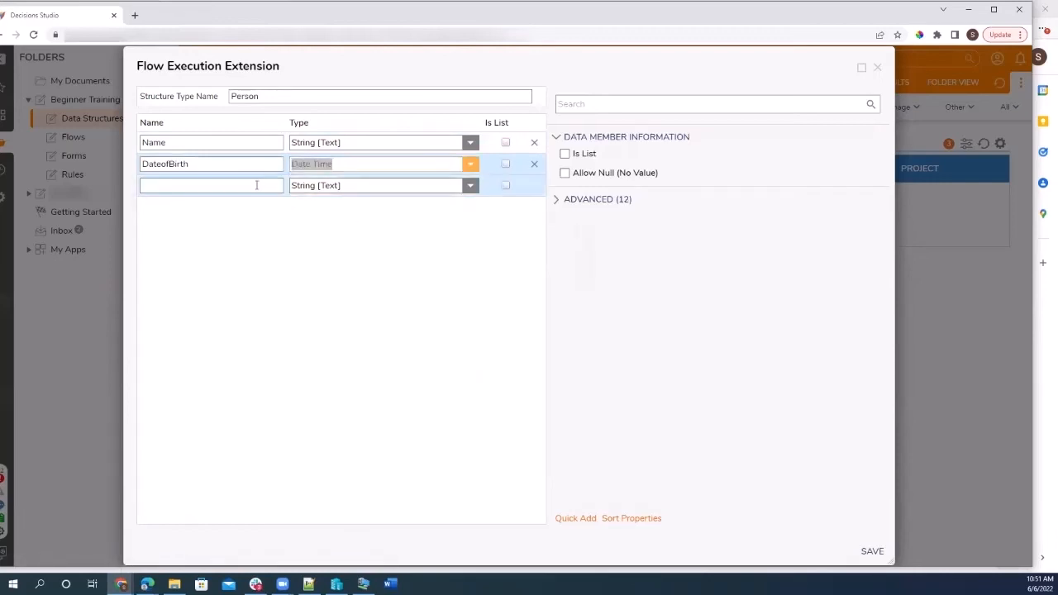
{"action": "type", "text": "Street1"}
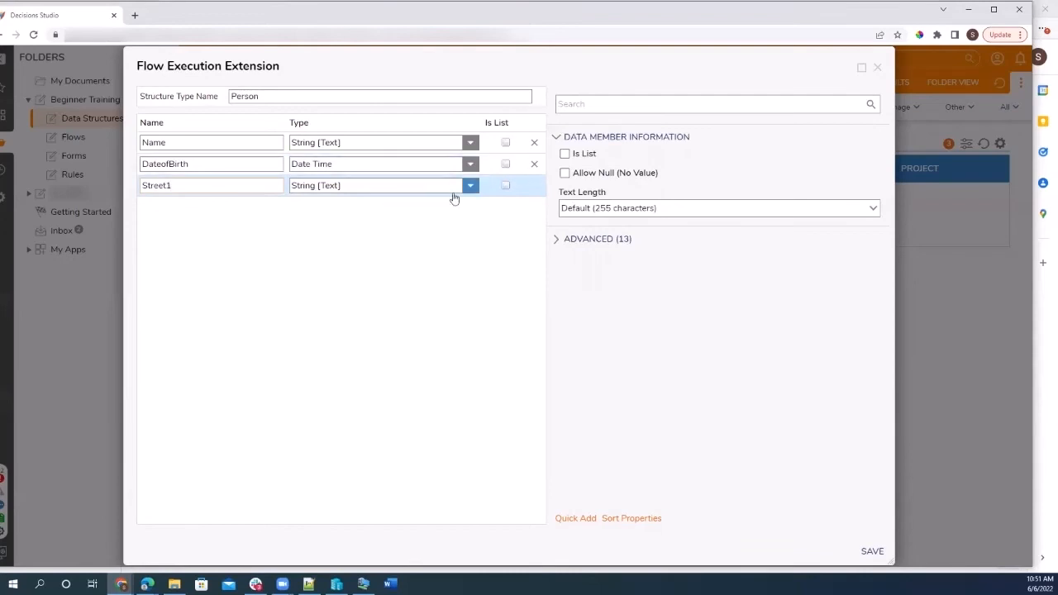
{"action": "left_click", "coordinate": [250, 221]}
{"action": "left_click", "coordinate": [204, 205]}
{"action": "type", "text": "Street2"}
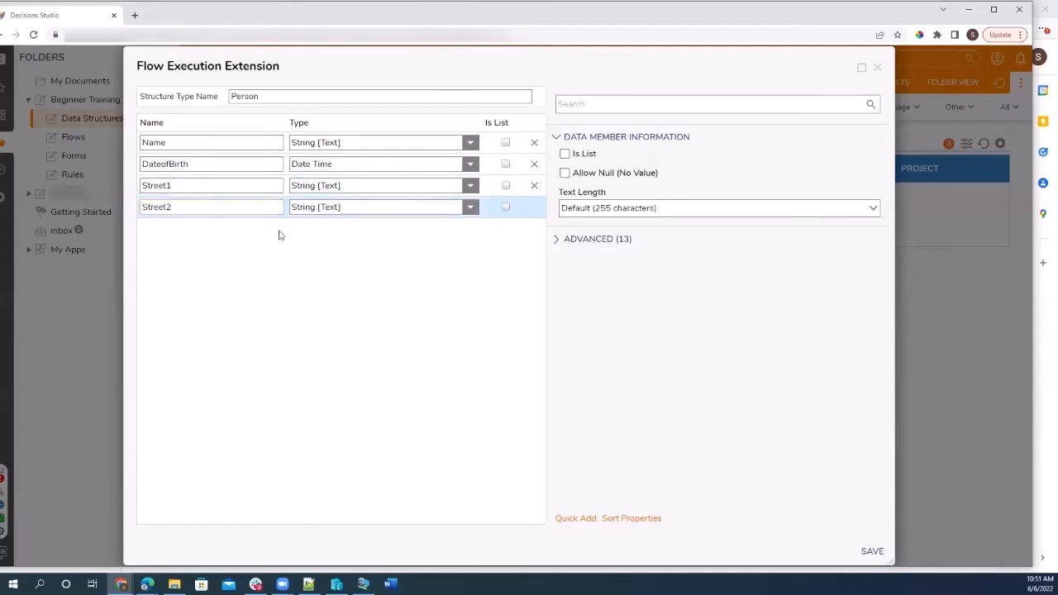
{"action": "left_click", "coordinate": [408, 250]}
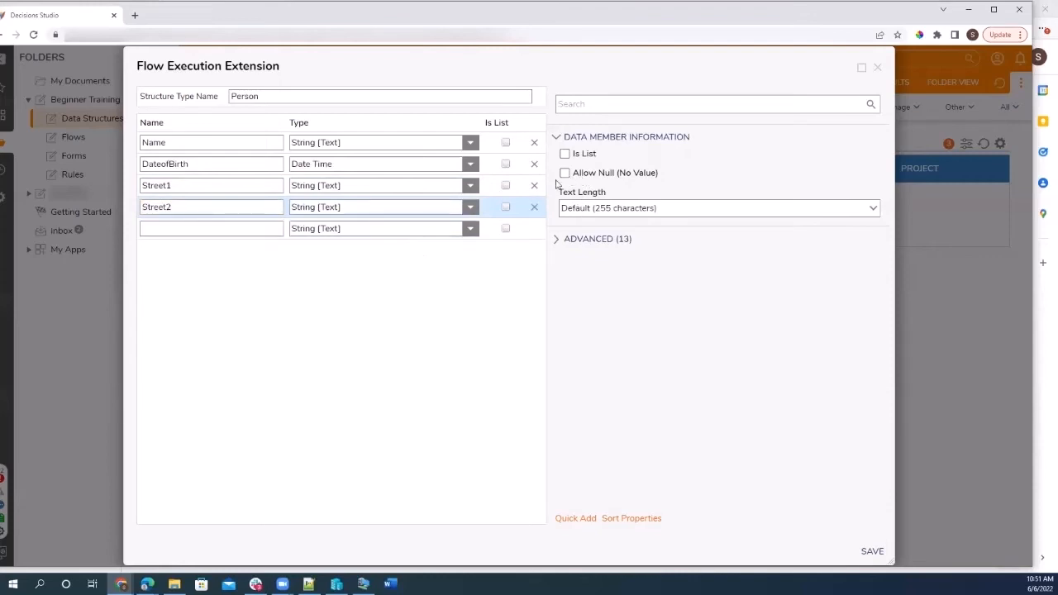
{"action": "left_click", "coordinate": [433, 203]}
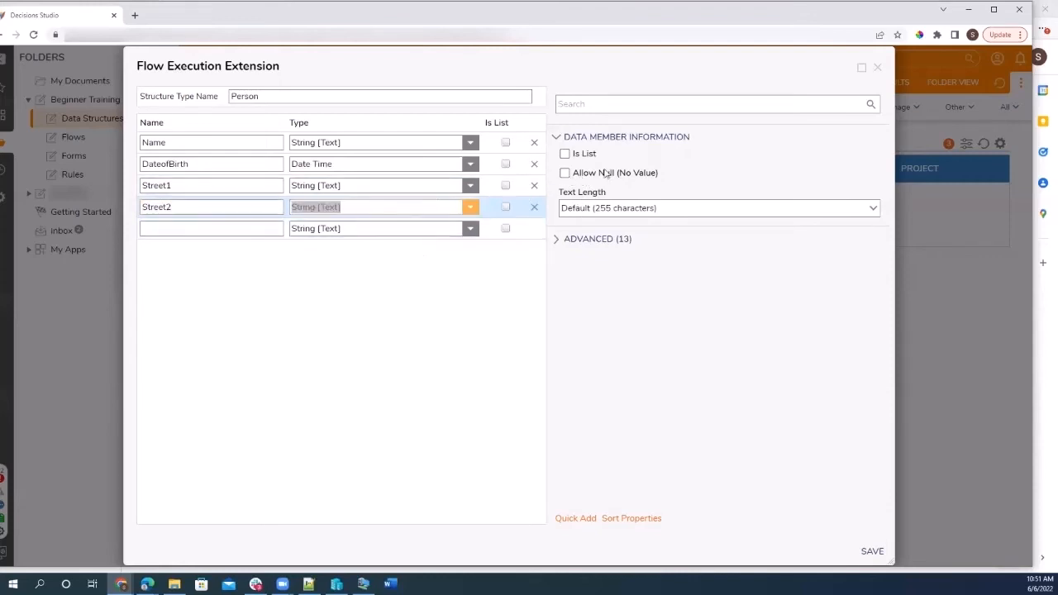
{"action": "left_click", "coordinate": [564, 174]}
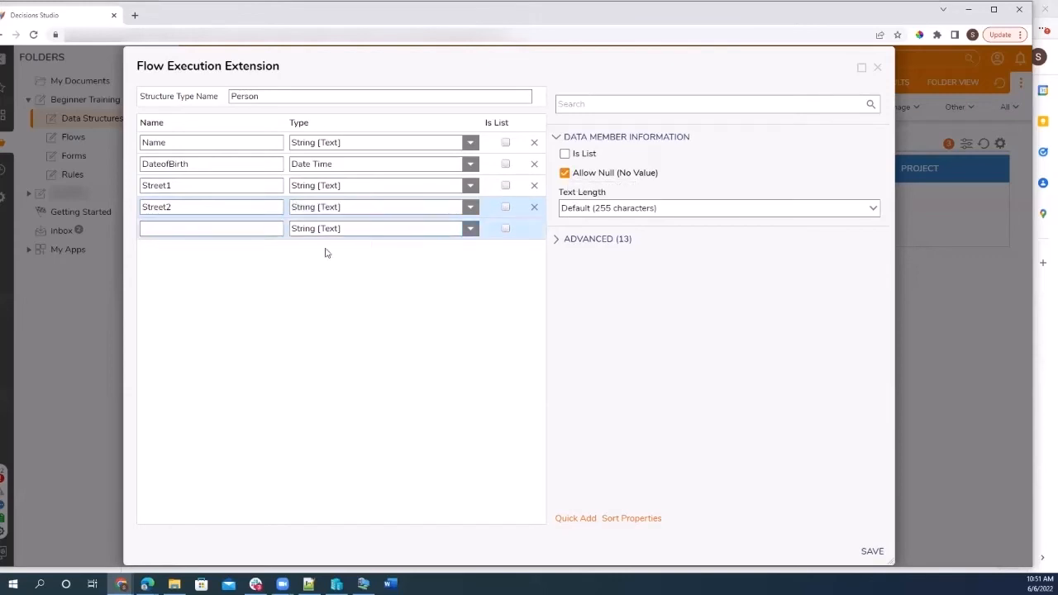
- Add String fields City and Zip below Street2 and save the Person structure
{"action": "left_click", "coordinate": [206, 234]}
{"action": "type", "text": "City"}
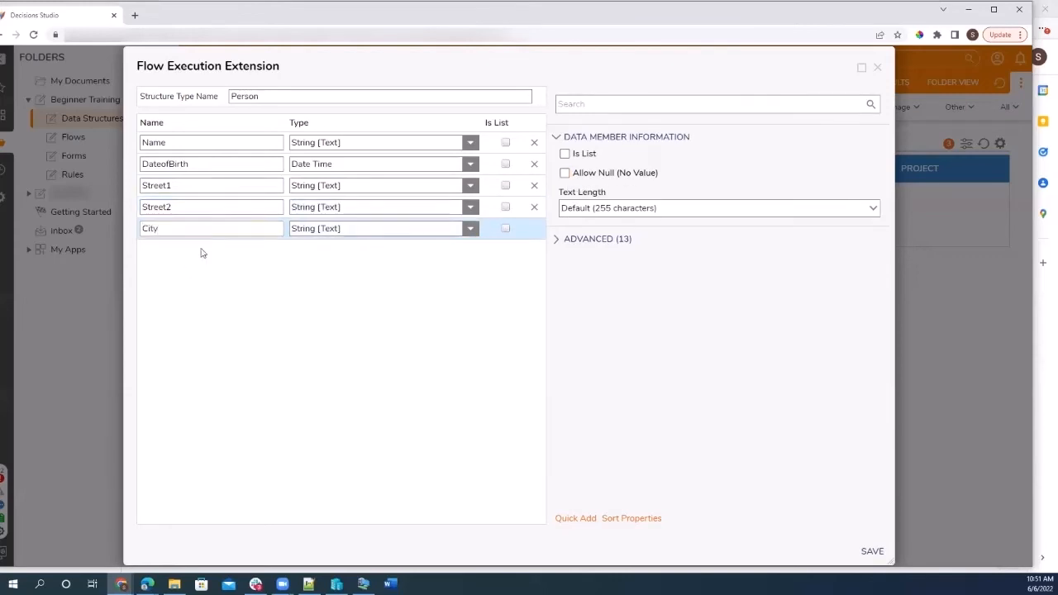
{"action": "left_click", "coordinate": [188, 250]}
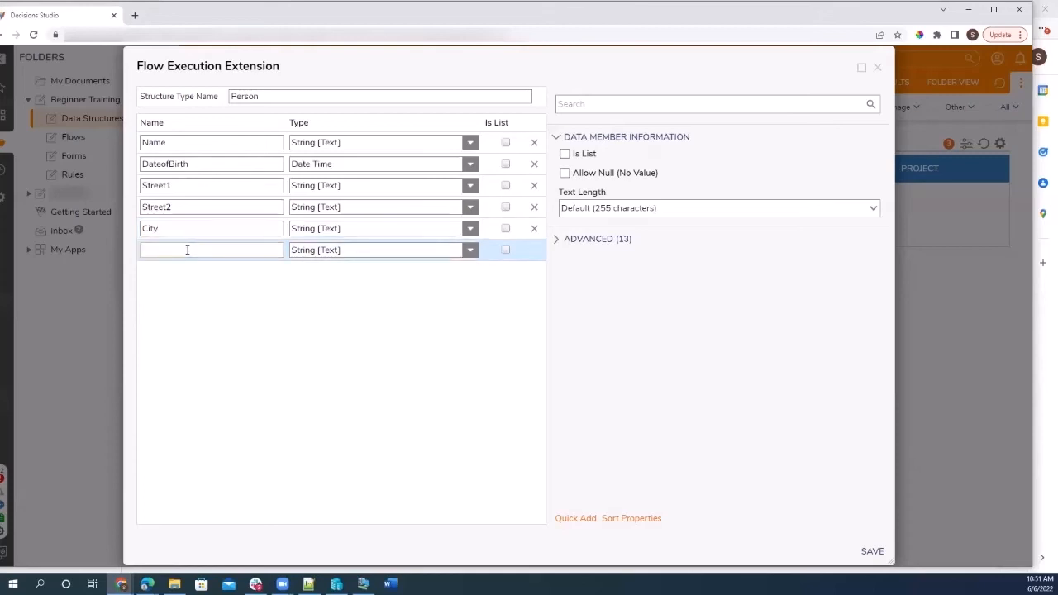
{"action": "type", "text": "Zip"}
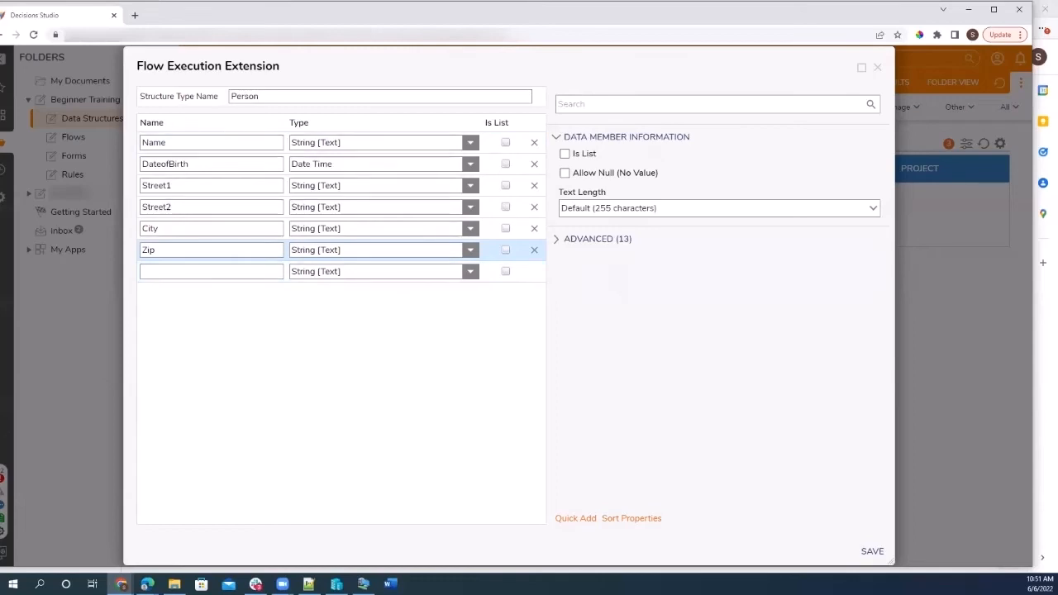
{"action": "left_click", "coordinate": [874, 552]}
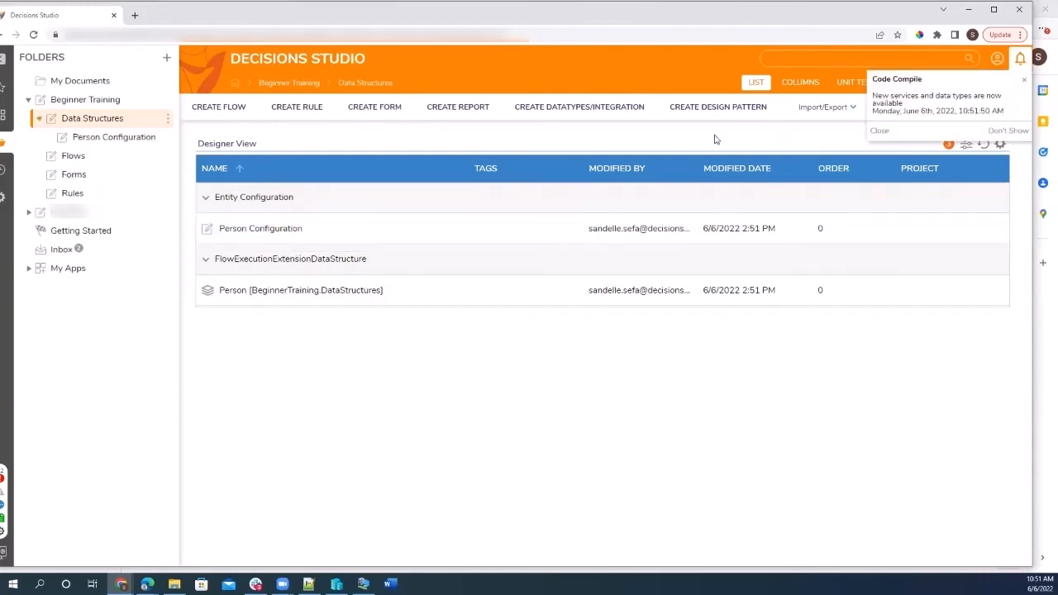
- Open the Person Configuration folder inside Data Structures and look over its available configuration actions
{"action": "left_click", "coordinate": [147, 138]}
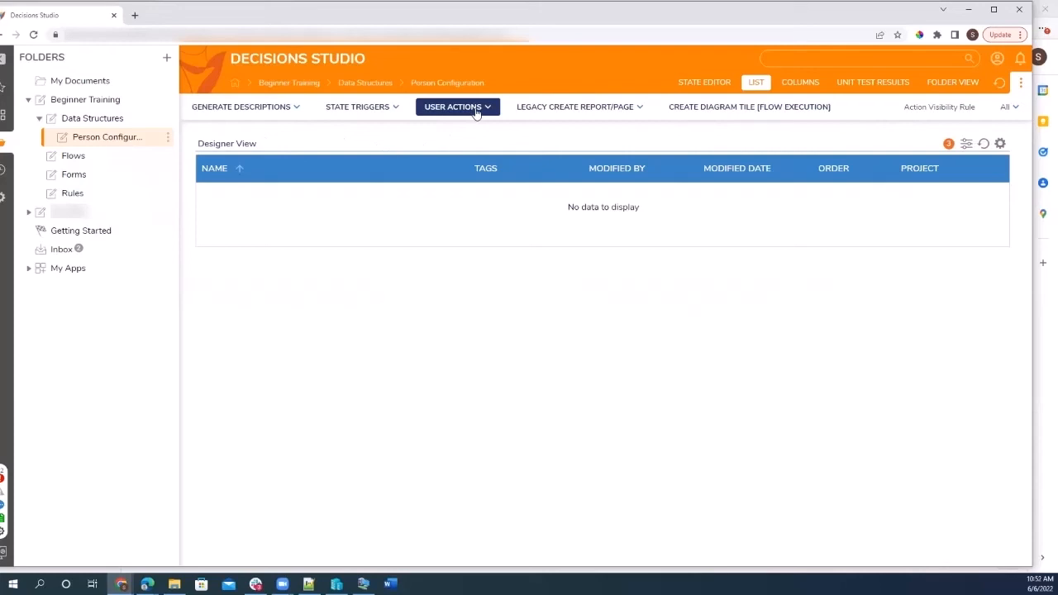
{"action": "left_click", "coordinate": [375, 113]}
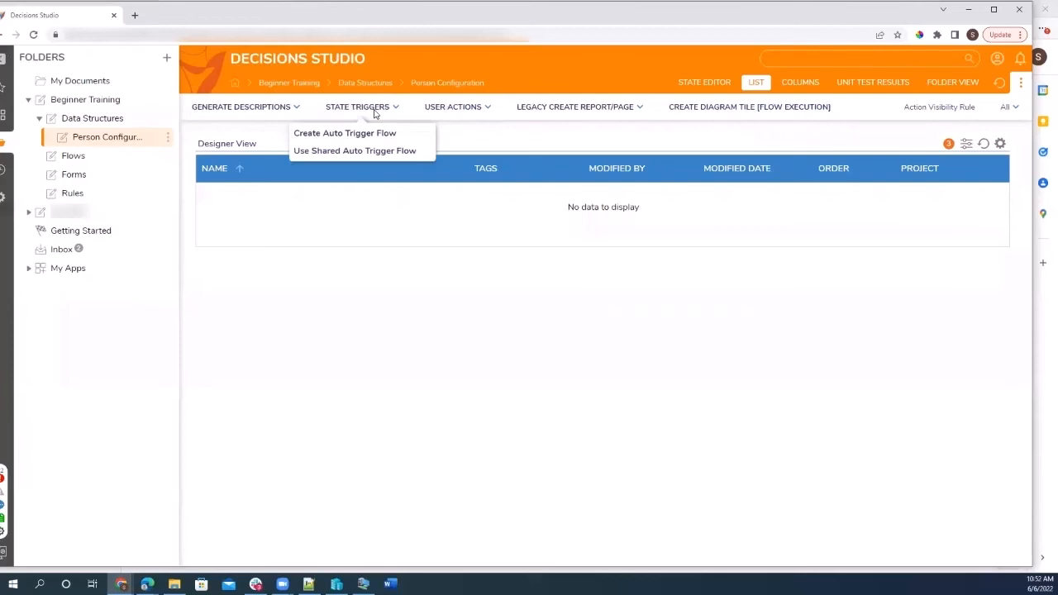
{"action": "left_click", "coordinate": [716, 116]}
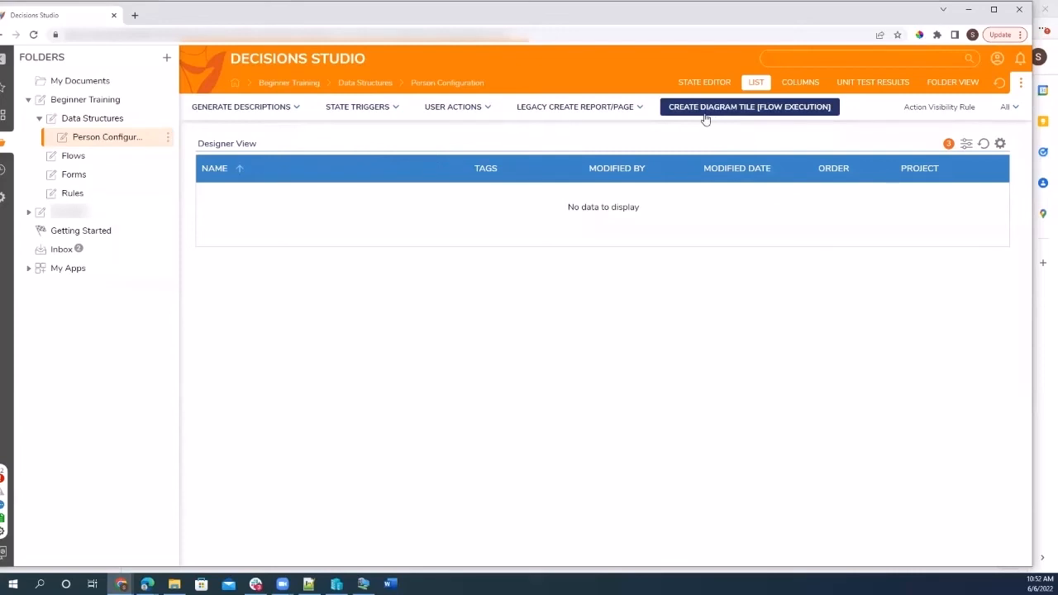
{"action": "left_click", "coordinate": [283, 111]}
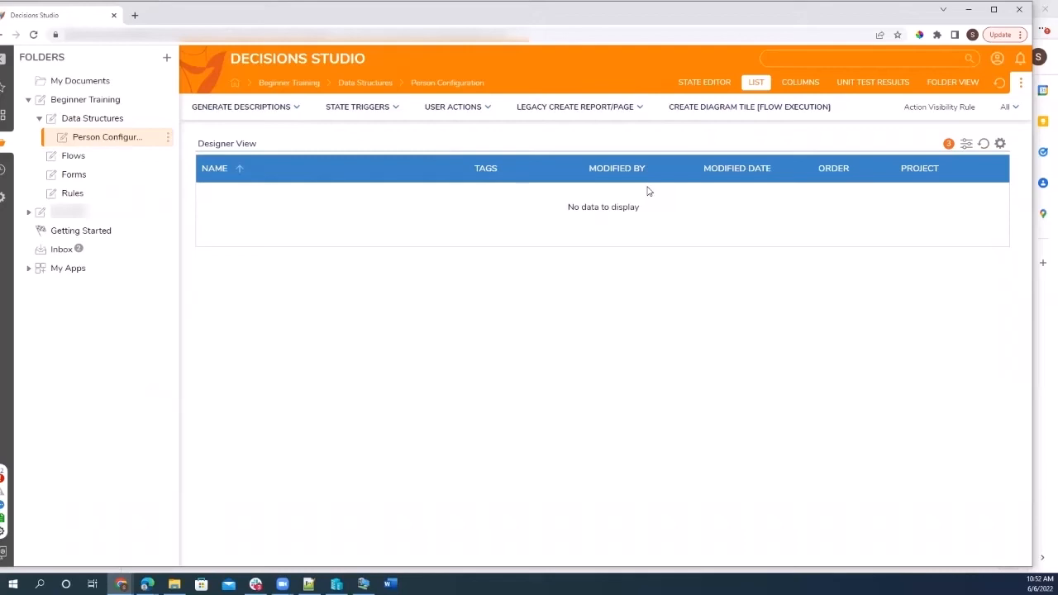
- Create a user action named Edit Person in the Person Configuration folder, without picking a template
{"action": "left_click", "coordinate": [451, 113]}
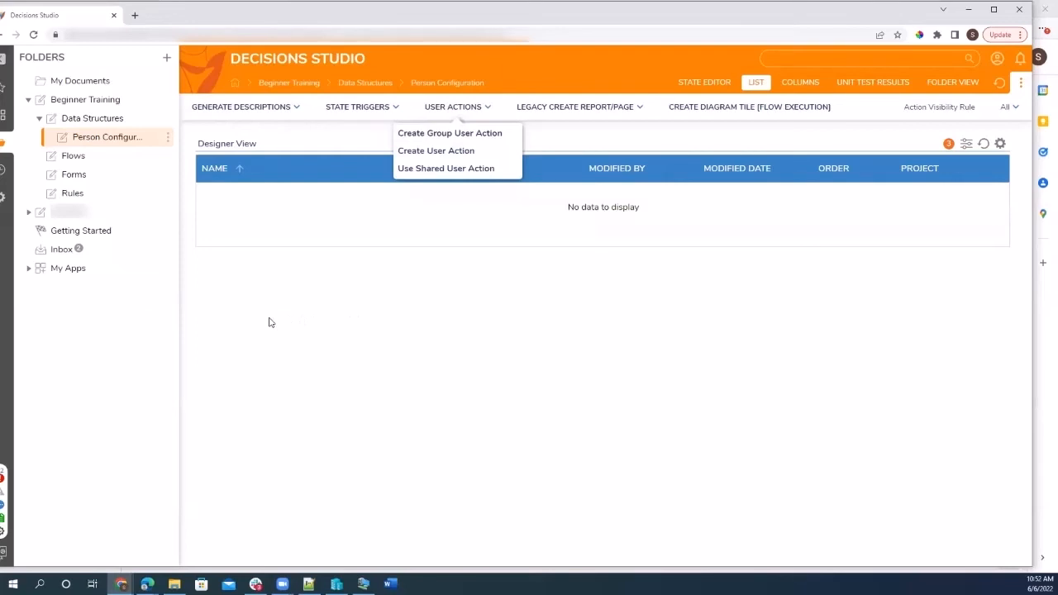
{"action": "left_click", "coordinate": [416, 151]}
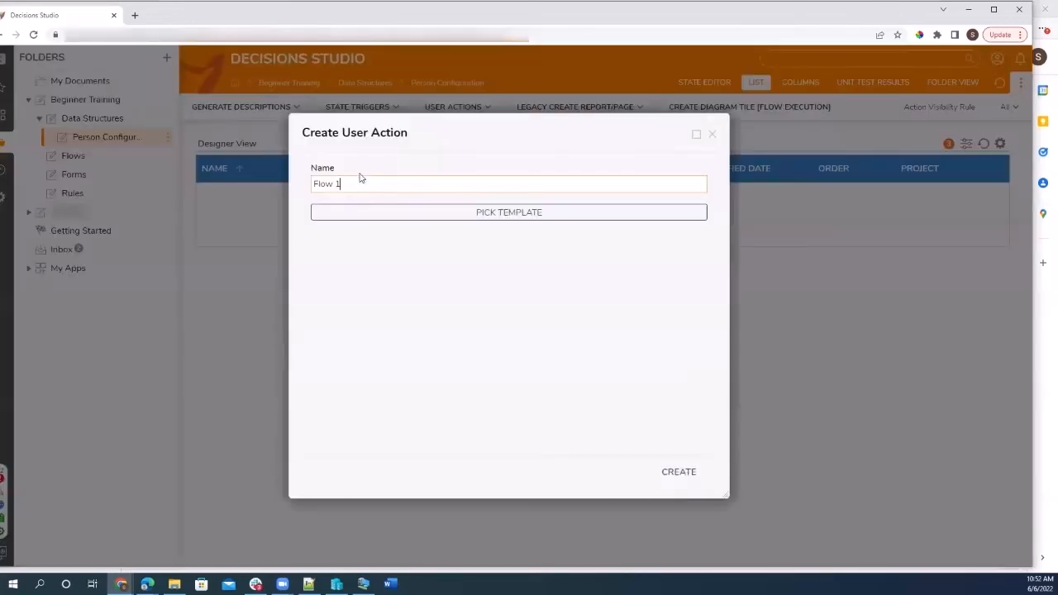
{"action": "left_click_drag", "start_coordinate": [358, 184], "coordinate": [290, 190]}
{"action": "type", "text": "Edit PErson"}
{"action": "left_click", "coordinate": [338, 183]}
{"action": "key", "text": "BackSpace"}
{"action": "type", "text": "e"}
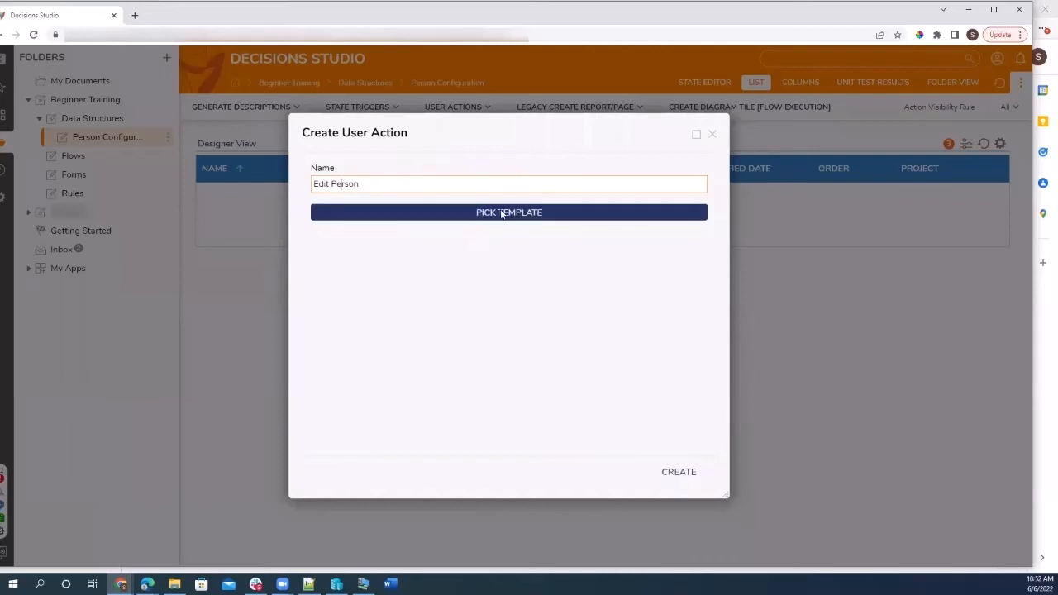
{"action": "left_click", "coordinate": [689, 473]}
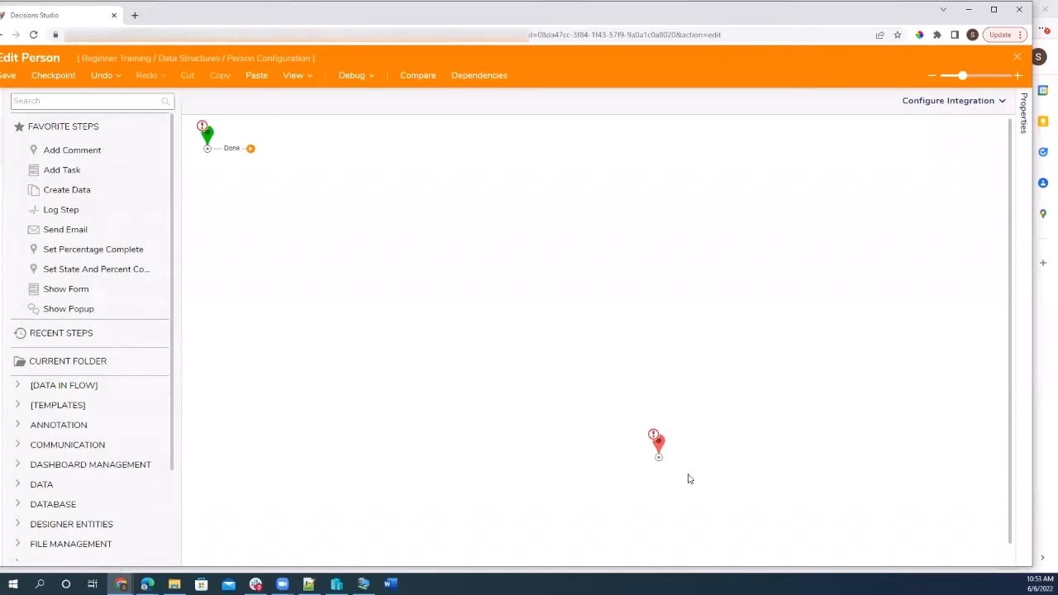
- Examine the flow steps available for Person under User Defined Types, Flow Data Extensions, with the step list widened to show full names
{"action": "scroll", "coordinate": [97, 430], "scroll_direction": "down", "scroll_amount": 2}
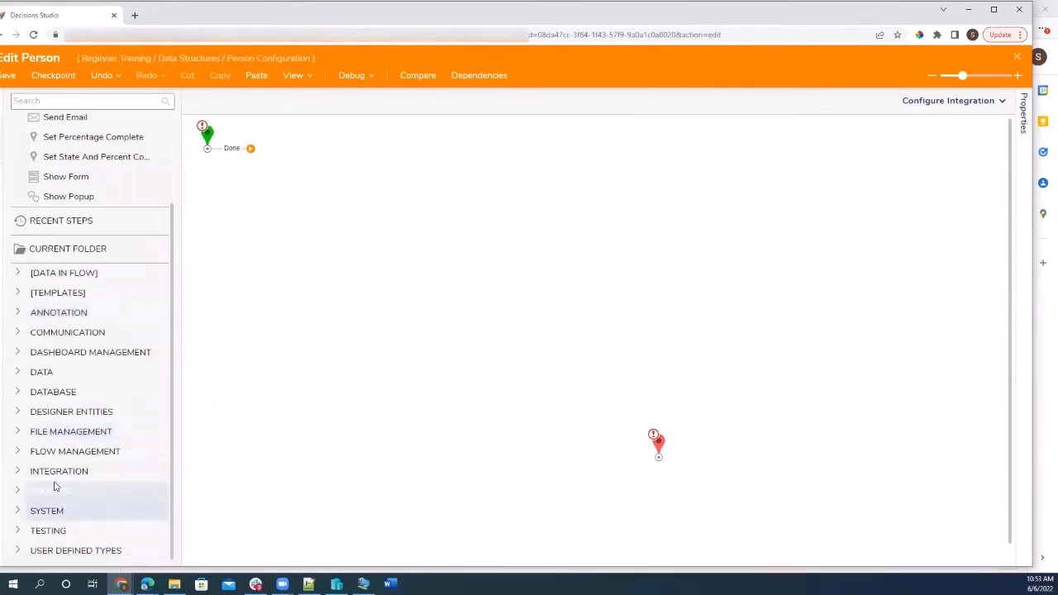
{"action": "left_click", "coordinate": [68, 470]}
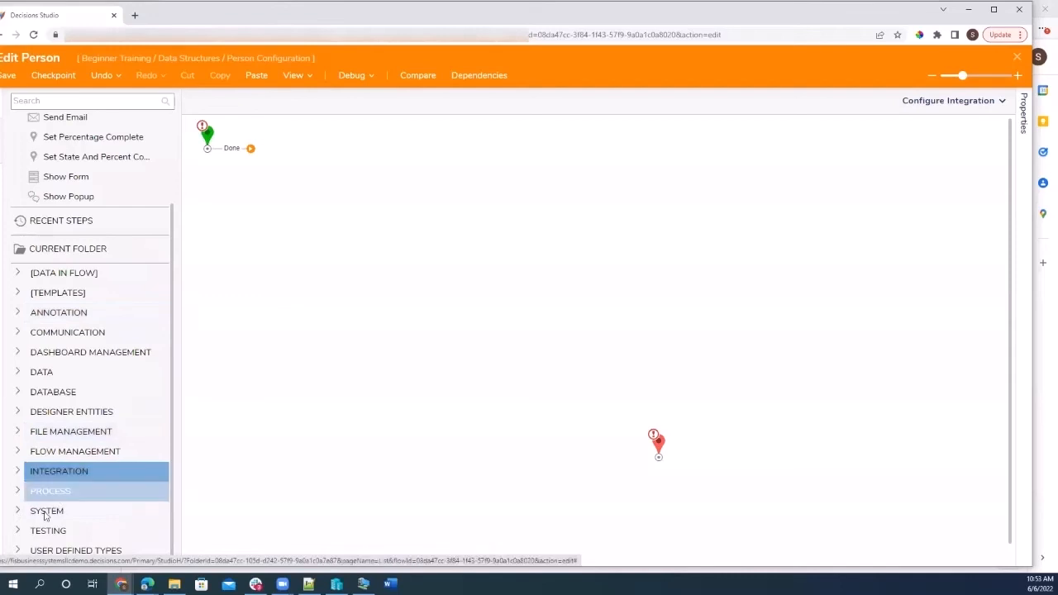
{"action": "left_click", "coordinate": [16, 552]}
{"action": "scroll", "coordinate": [83, 414], "scroll_direction": "down", "scroll_amount": 5}
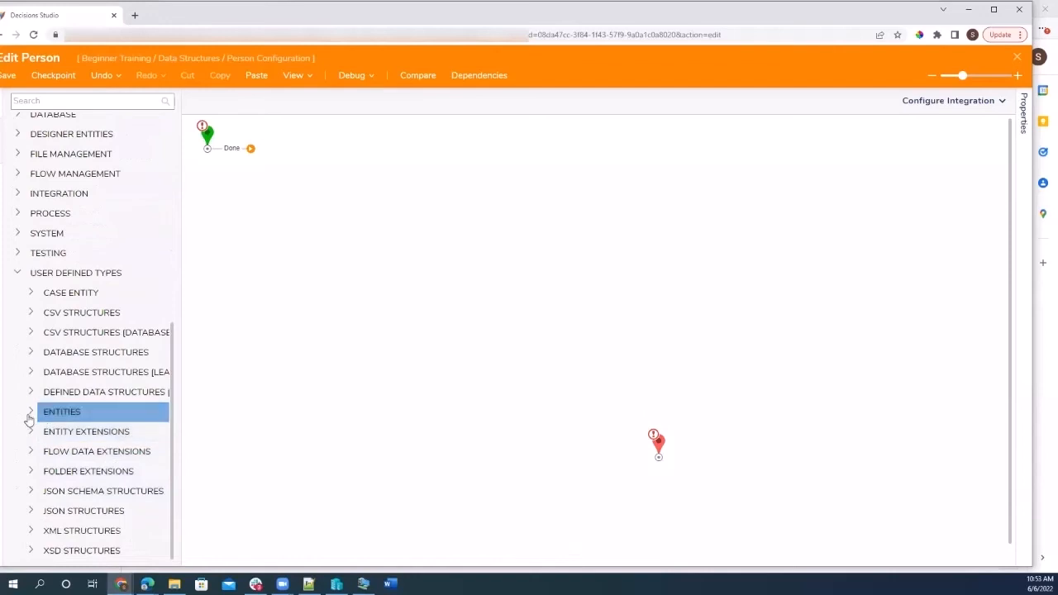
{"action": "left_click", "coordinate": [30, 458]}
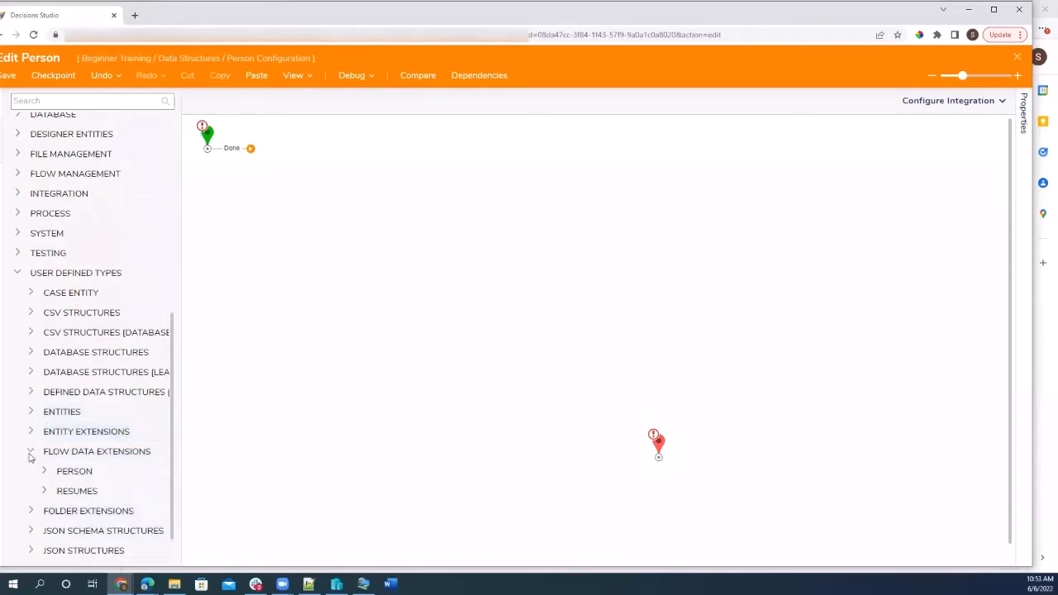
{"action": "scroll", "coordinate": [30, 456], "scroll_direction": "down", "scroll_amount": 1}
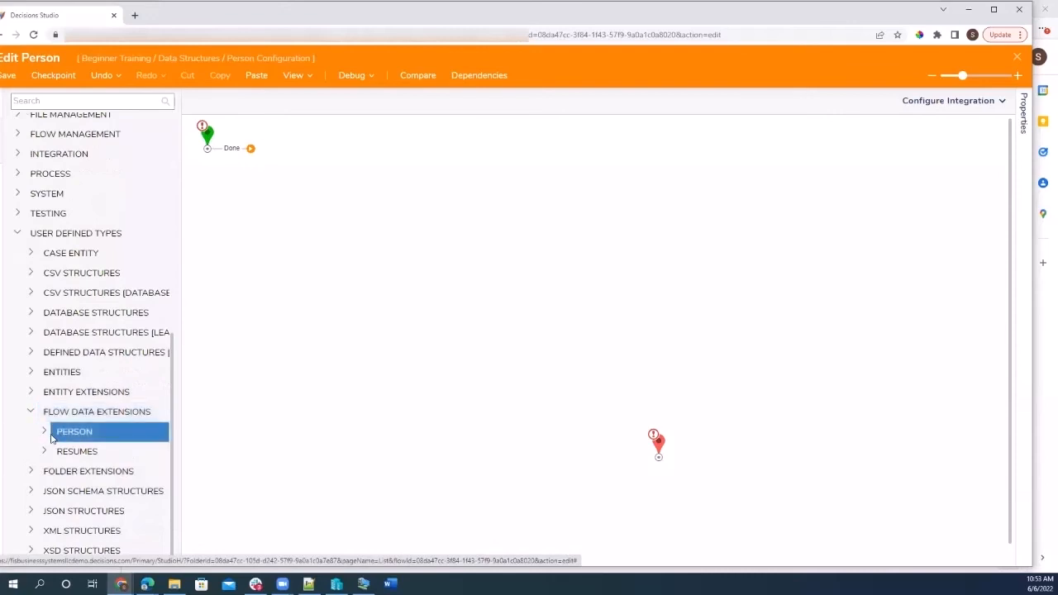
{"action": "left_click", "coordinate": [45, 432]}
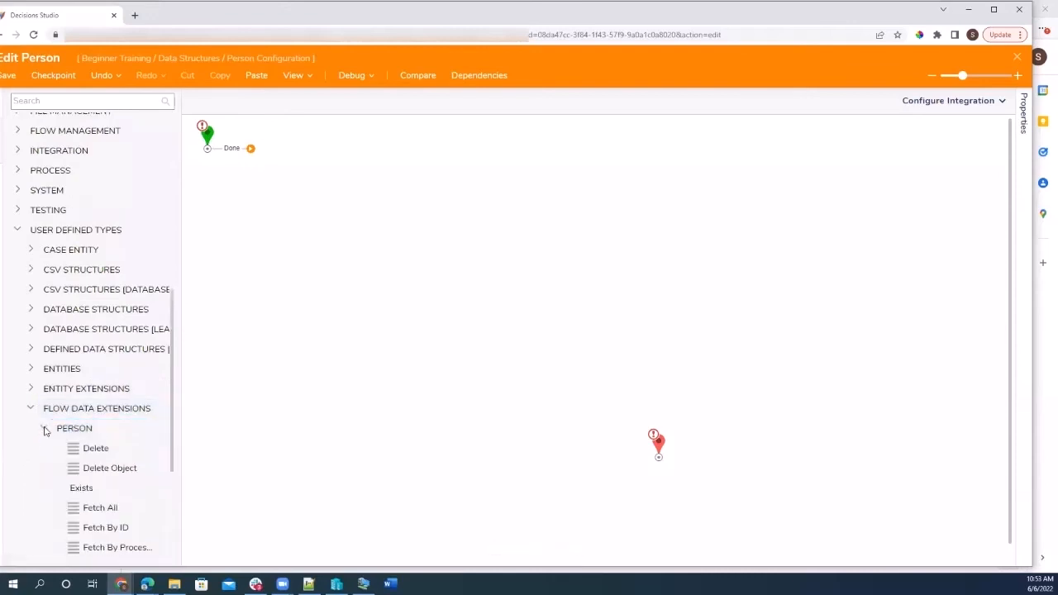
{"action": "scroll", "coordinate": [42, 429], "scroll_direction": "down", "scroll_amount": 2}
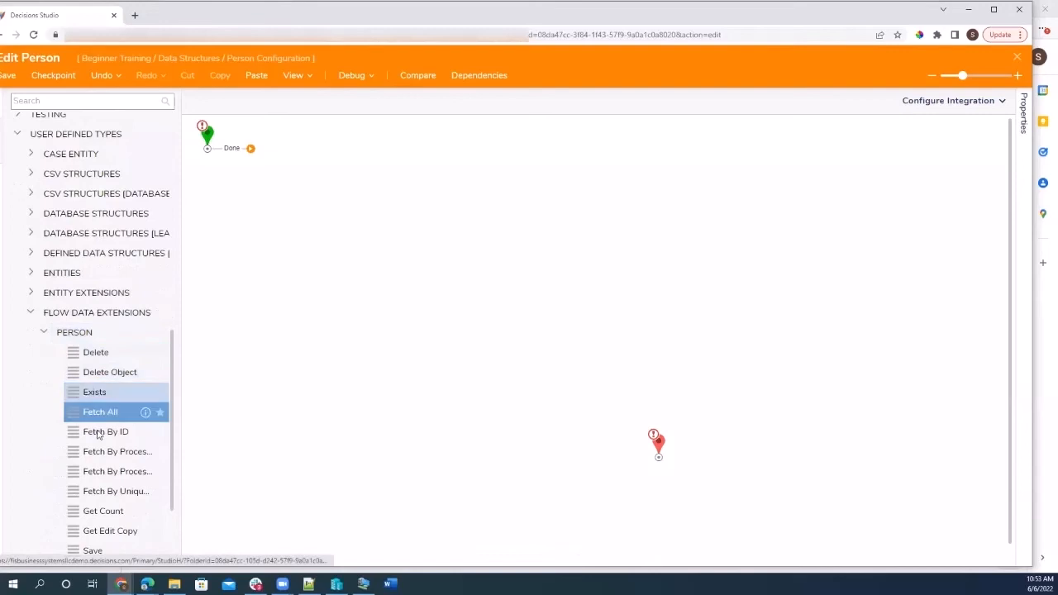
{"action": "scroll", "coordinate": [94, 432], "scroll_direction": "down", "scroll_amount": 2}
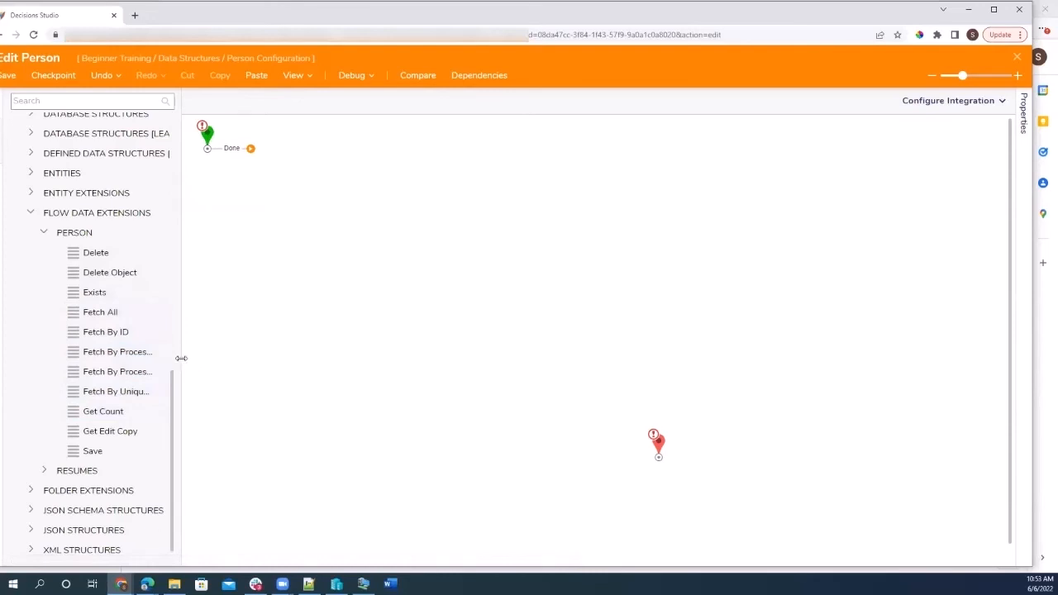
{"action": "left_click_drag", "start_coordinate": [181, 358], "coordinate": [246, 356]}
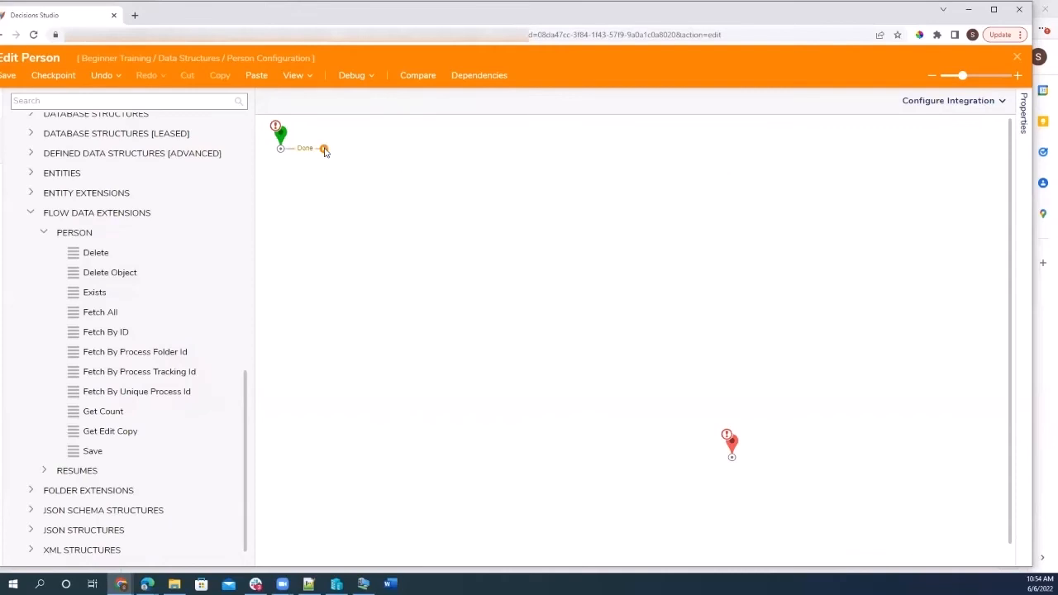
- Connect the start step's Done outcome to the end step, save the Edit Person flow and close it
{"action": "left_click_drag", "start_coordinate": [325, 149], "coordinate": [742, 470]}
{"action": "left_click", "coordinate": [9, 75]}
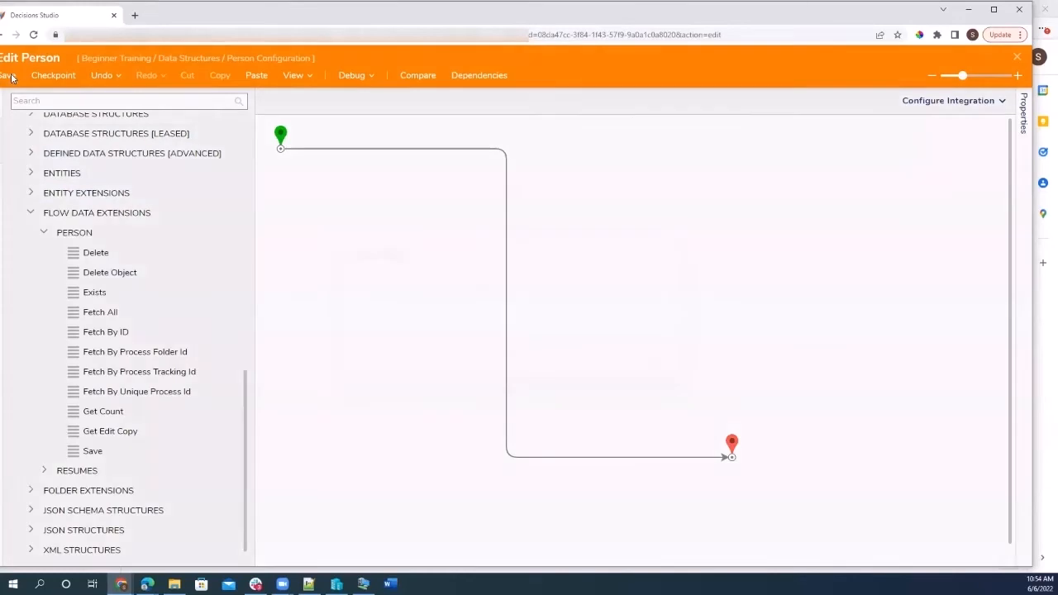
{"action": "left_click", "coordinate": [653, 362]}
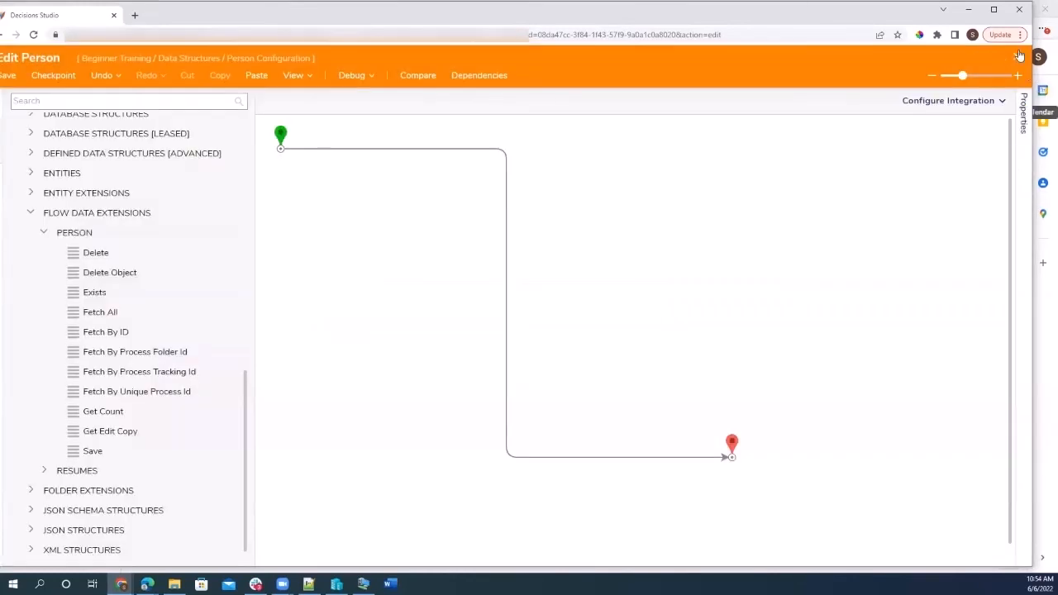
{"action": "left_click", "coordinate": [1019, 57]}
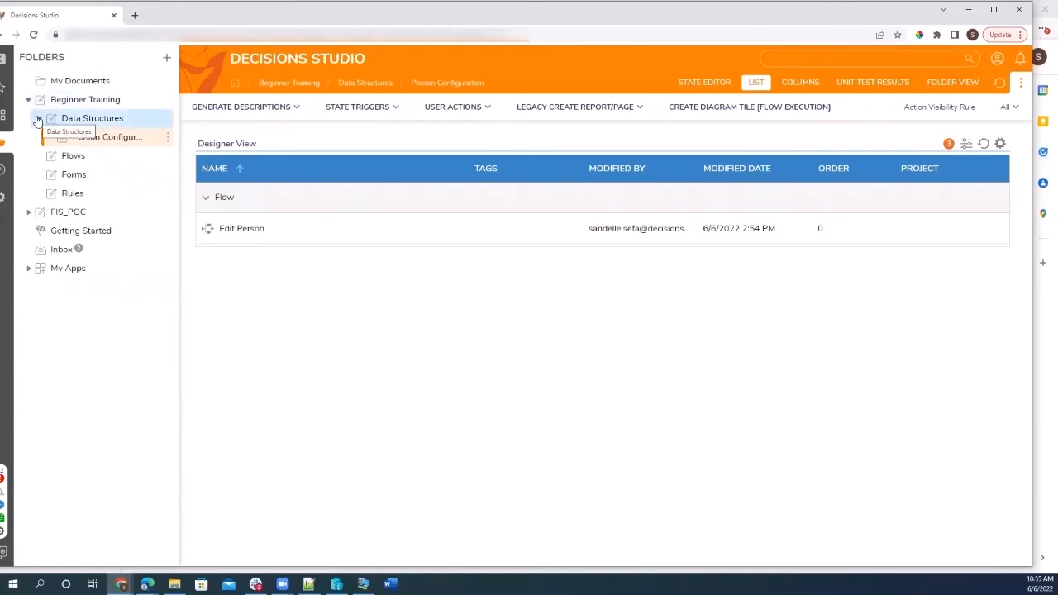
- Start a new Database Structure in the Data Structures folder and name it Address
{"action": "left_click", "coordinate": [91, 119]}
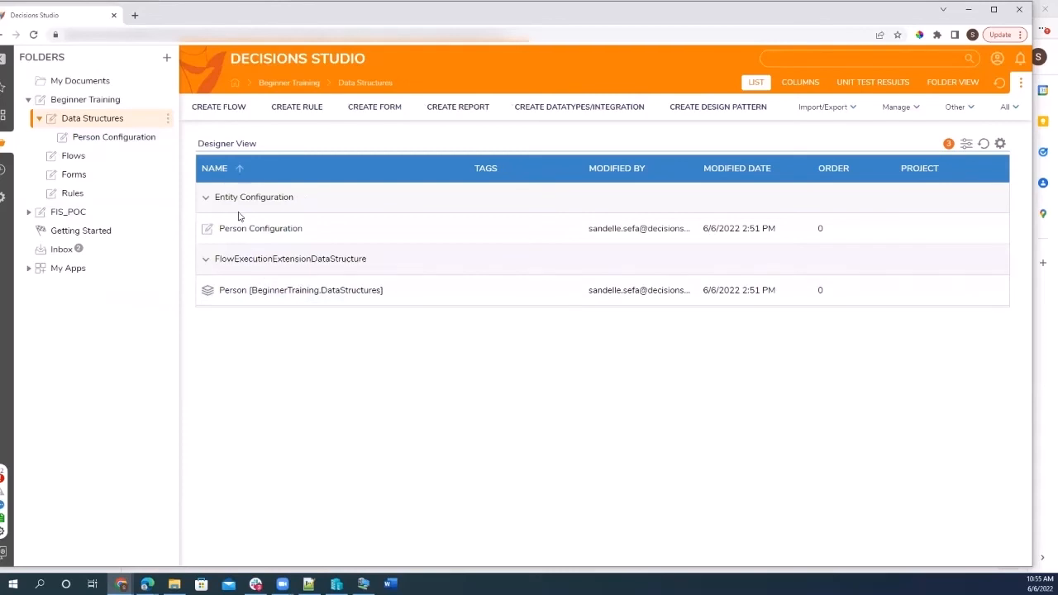
{"action": "left_click", "coordinate": [545, 111]}
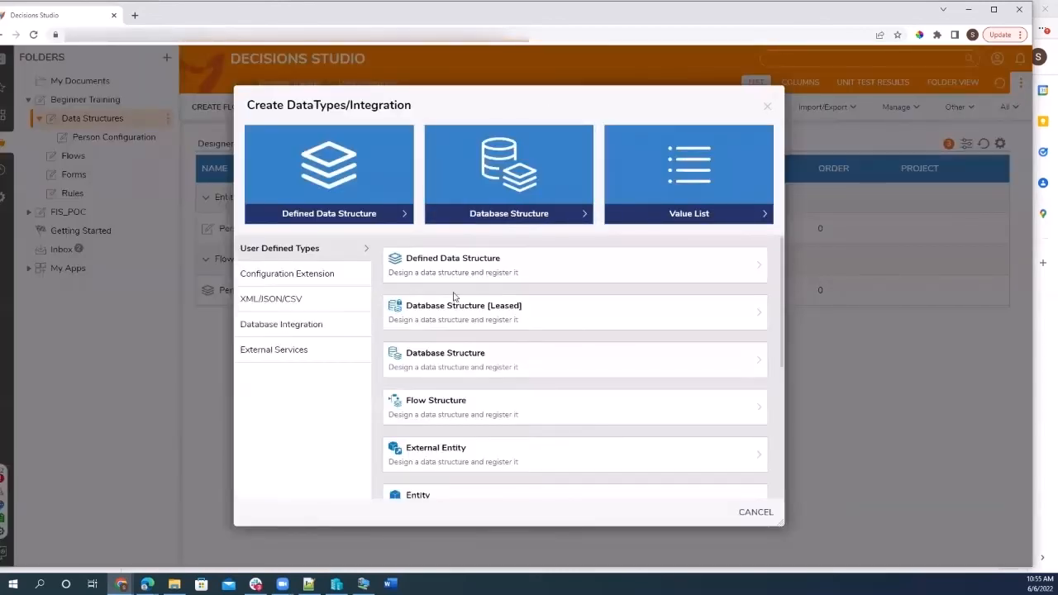
{"action": "left_click", "coordinate": [454, 365]}
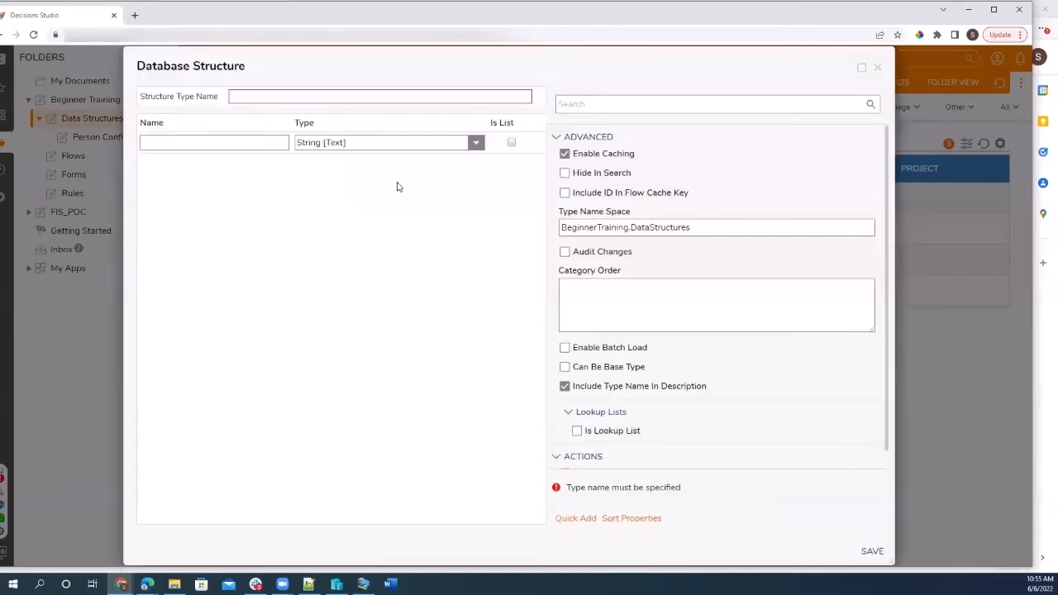
{"action": "left_click", "coordinate": [343, 213]}
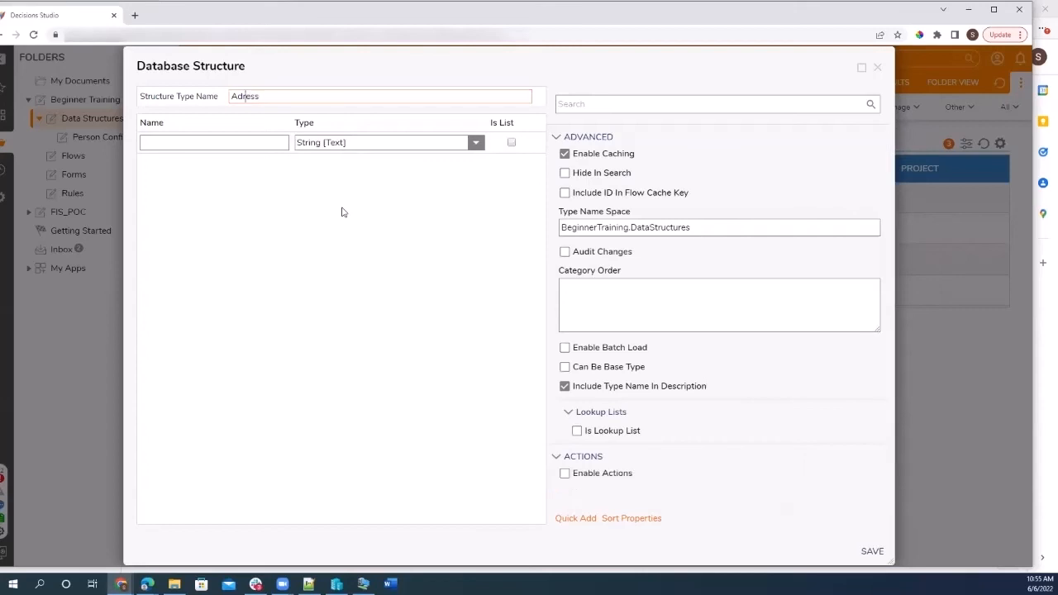
{"action": "type", "text": "d"}
- Add String fields Street1 and Street2 to the Address structure
{"action": "left_click", "coordinate": [242, 139]}
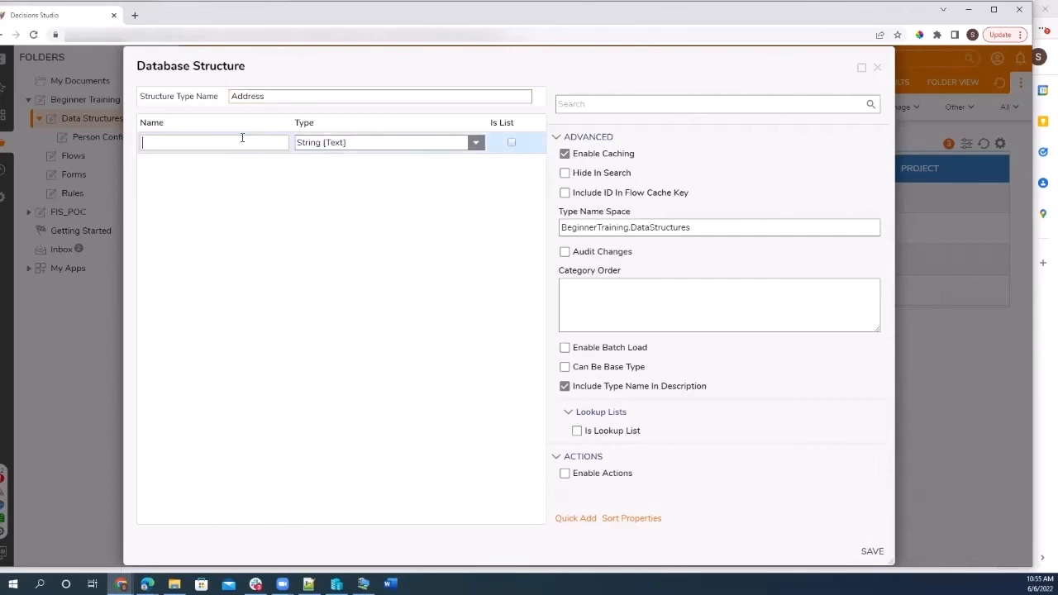
{"action": "type", "text": "Stre"}
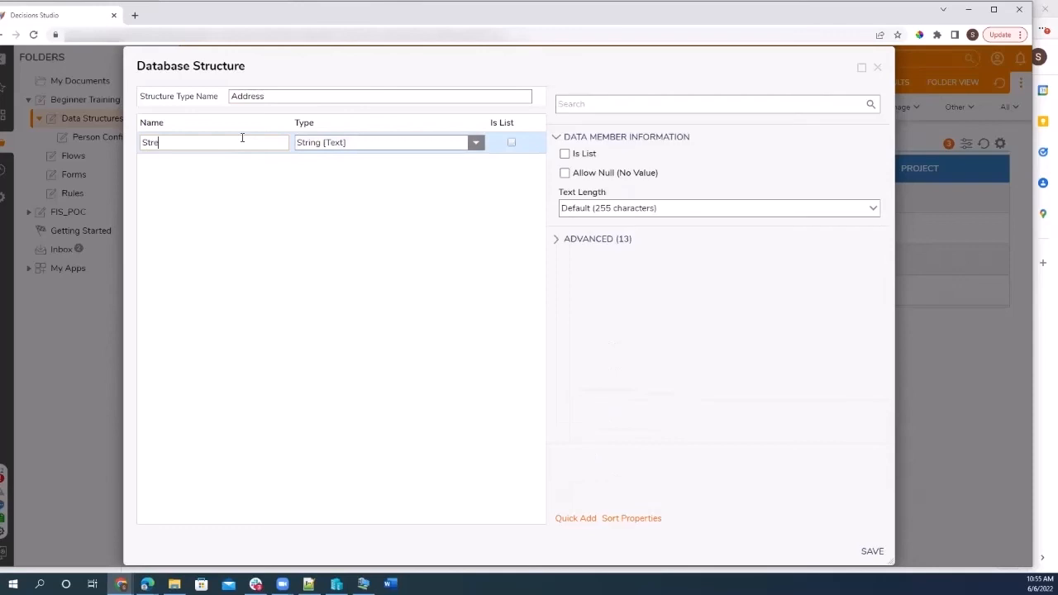
{"action": "type", "text": "et1"}
{"action": "left_click", "coordinate": [235, 168]}
{"action": "left_click", "coordinate": [225, 163]}
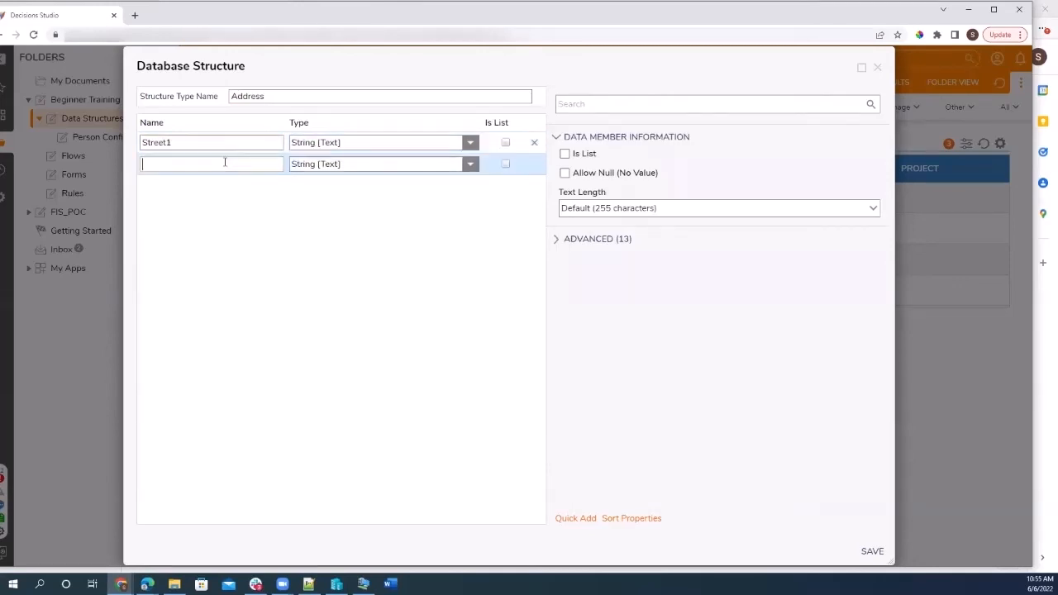
{"action": "type", "text": "Street"}
- Add String fields City, State and ZipCode below Street2 in the Address structure
{"action": "left_click", "coordinate": [216, 187]}
{"action": "left_click", "coordinate": [208, 186]}
{"action": "type", "text": "City"}
{"action": "left_click", "coordinate": [202, 230]}
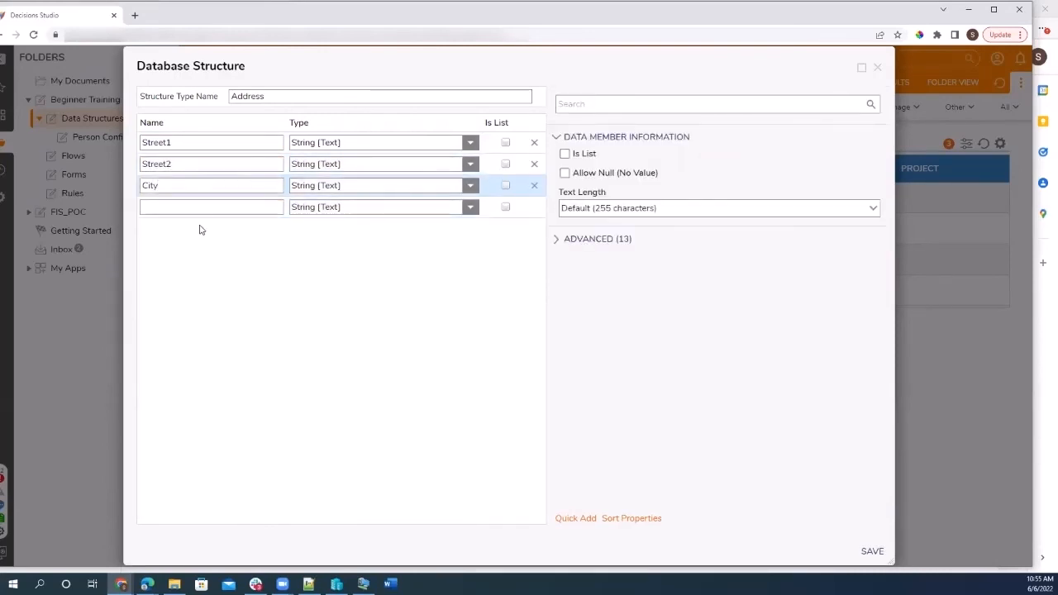
{"action": "left_click", "coordinate": [199, 208]}
{"action": "type", "text": "State"}
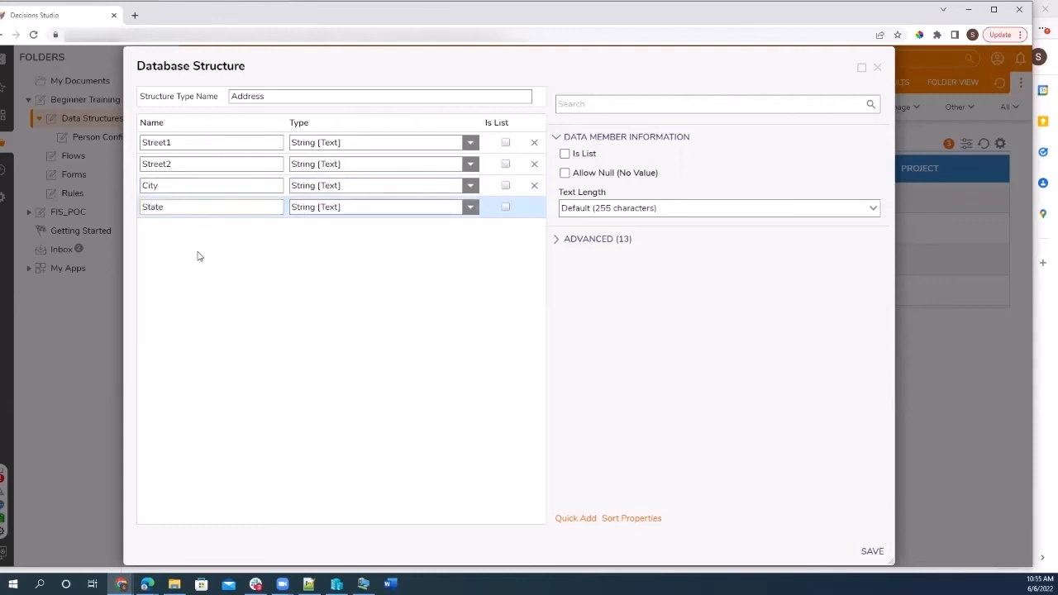
{"action": "left_click", "coordinate": [195, 233]}
{"action": "left_click", "coordinate": [193, 228]}
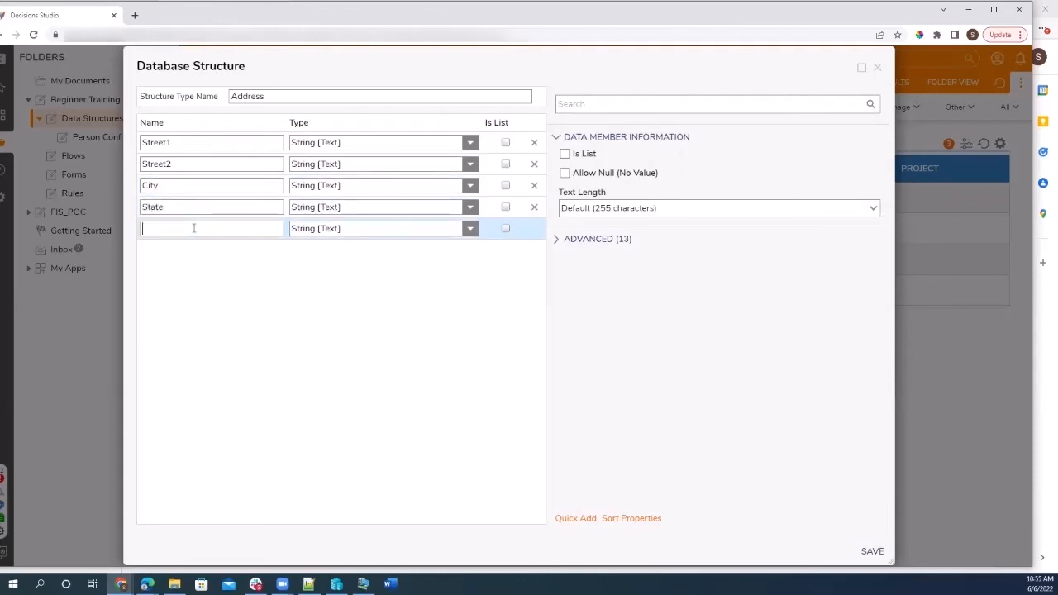
{"action": "type", "text": "ZipCode"}
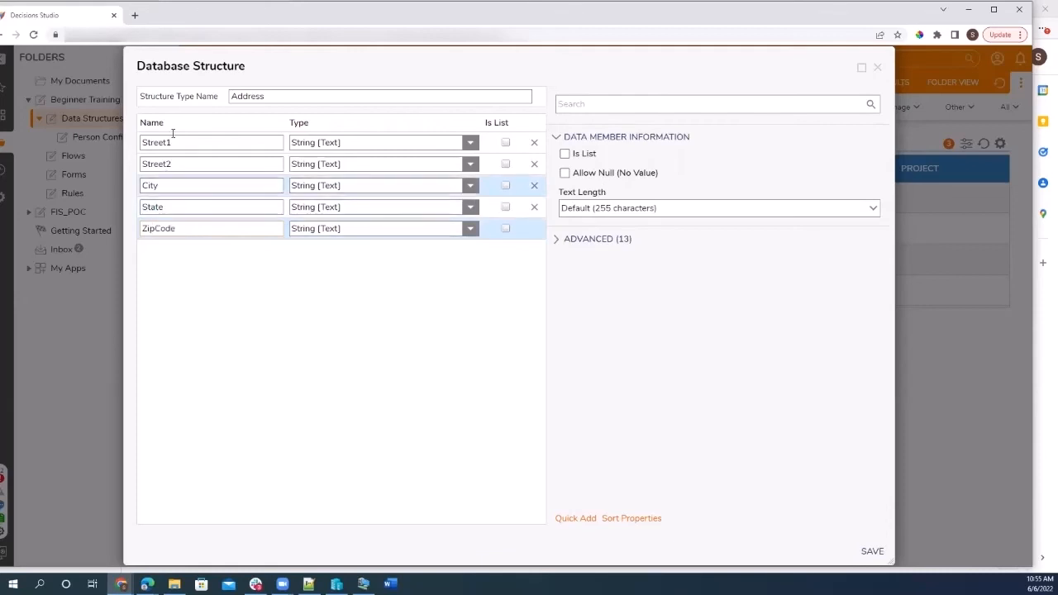
- Allow null values for Street2 and save the Address structure
{"action": "left_click", "coordinate": [395, 163]}
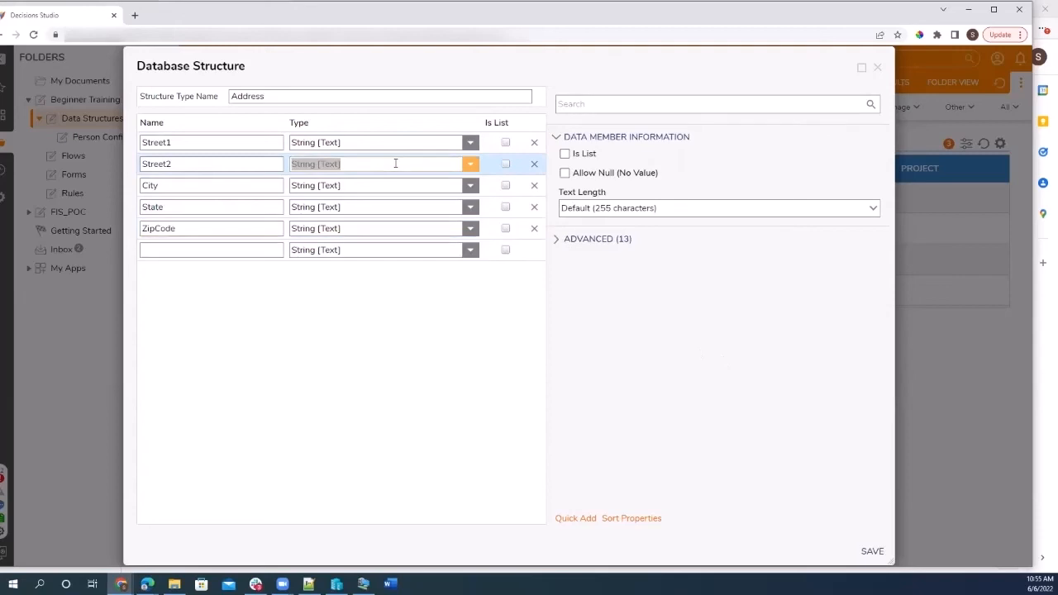
{"action": "left_click", "coordinate": [564, 173]}
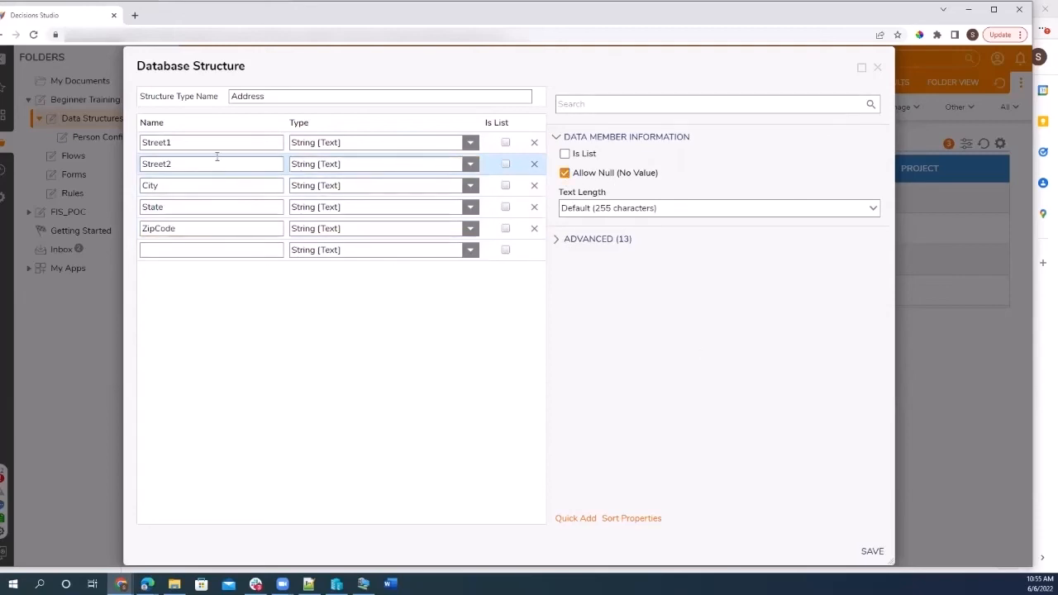
{"action": "left_click", "coordinate": [201, 185]}
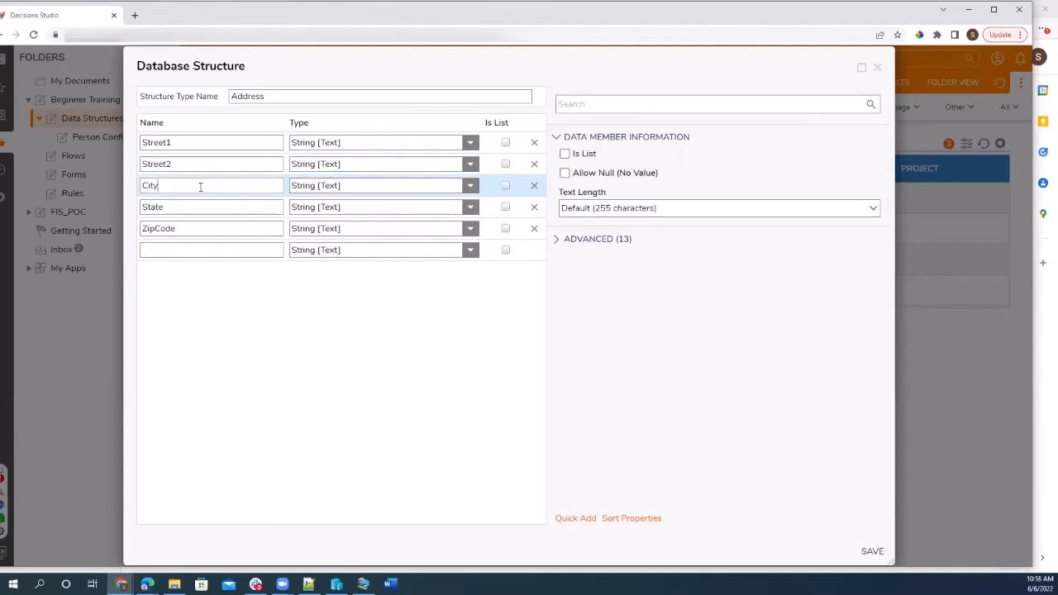
{"action": "left_click", "coordinate": [878, 554]}
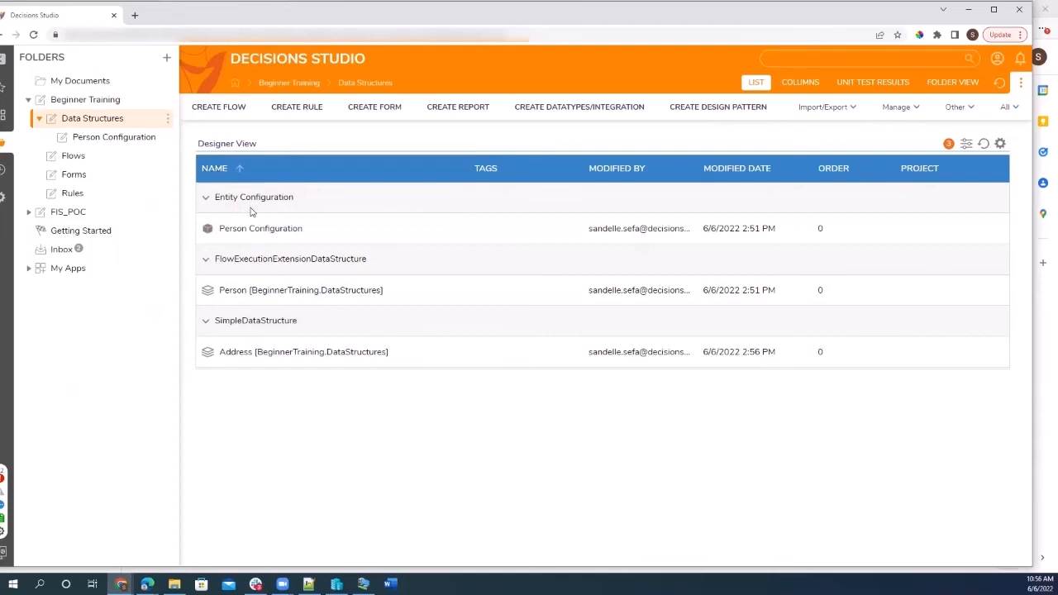
- View the Address structure's details and available actions, and return to the Data Structures list
{"action": "left_click", "coordinate": [248, 353]}
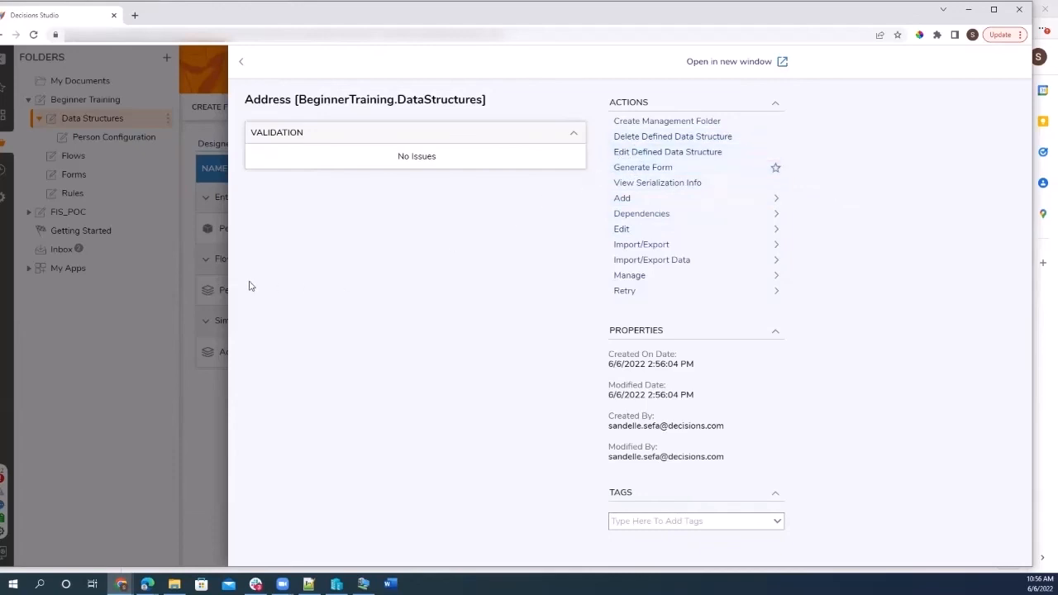
{"action": "left_click", "coordinate": [201, 379]}
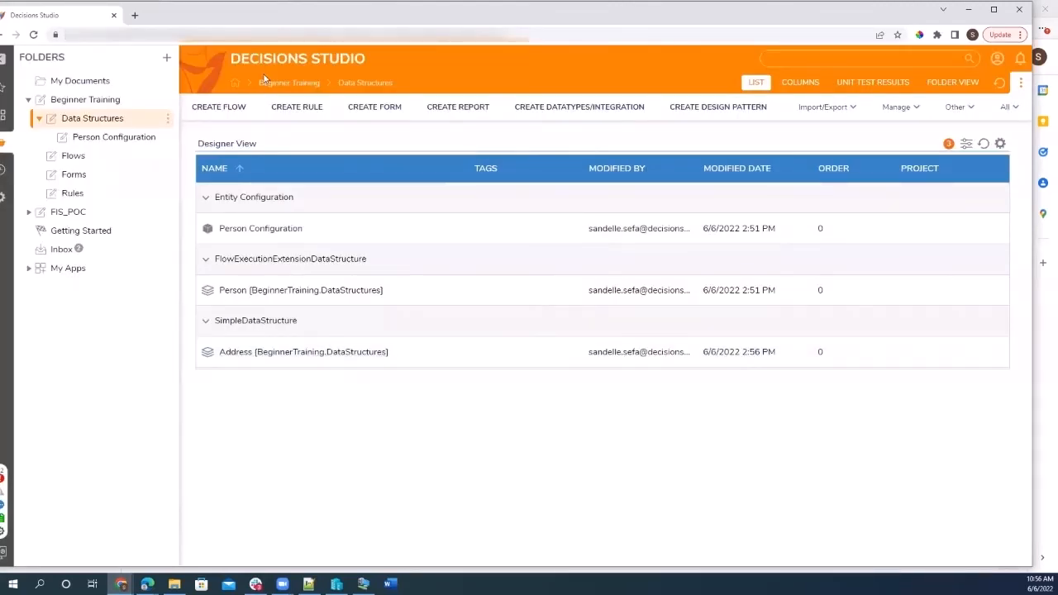
- Create a default Flow named Address Flow in the Data Structures folder
{"action": "left_click", "coordinate": [232, 112]}
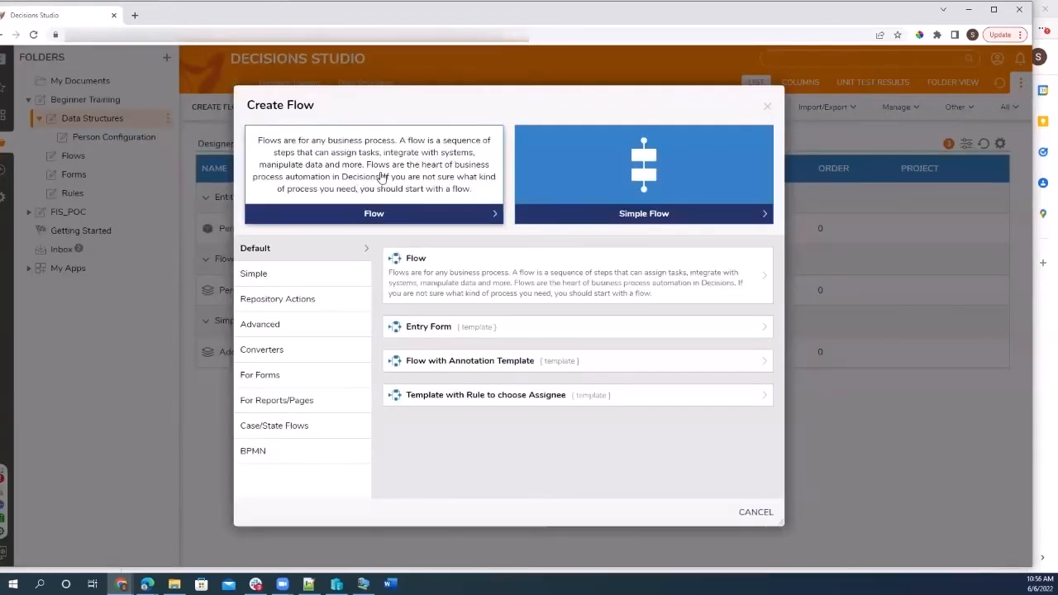
{"action": "left_click", "coordinate": [382, 144]}
{"action": "type", "text": "Address Flow"}
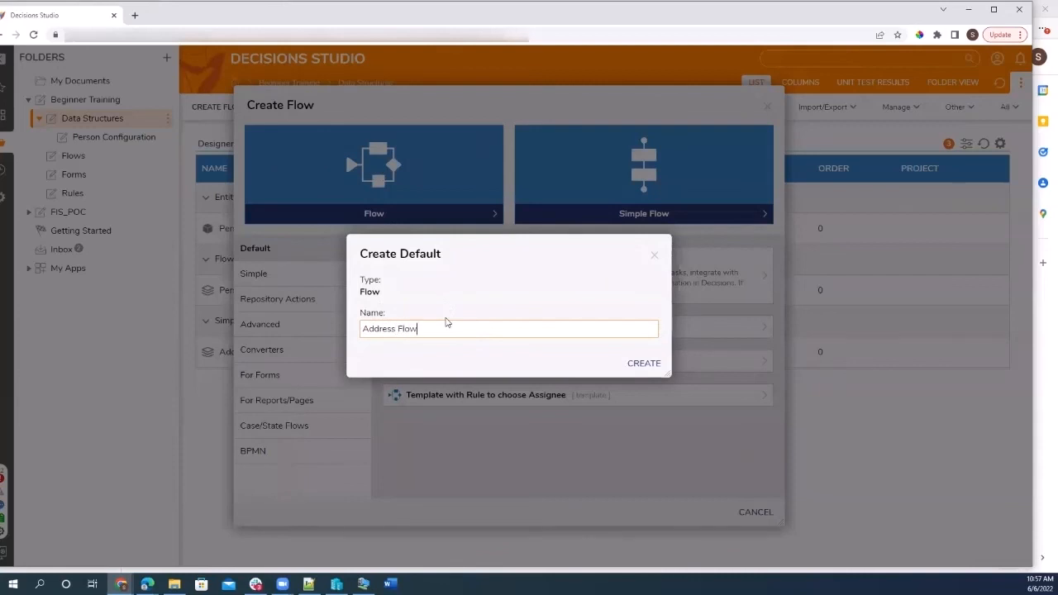
{"action": "left_click", "coordinate": [648, 363]}
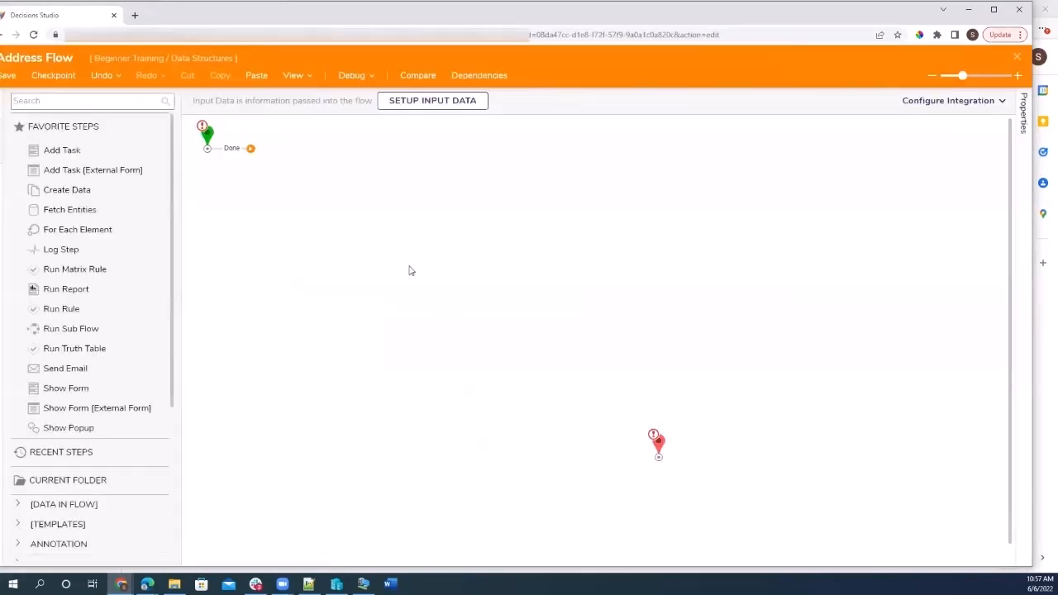
- Add the Create Address step from the user-defined Address database structure directly after the Start step
{"action": "scroll", "coordinate": [85, 442], "scroll_direction": "down", "scroll_amount": 3}
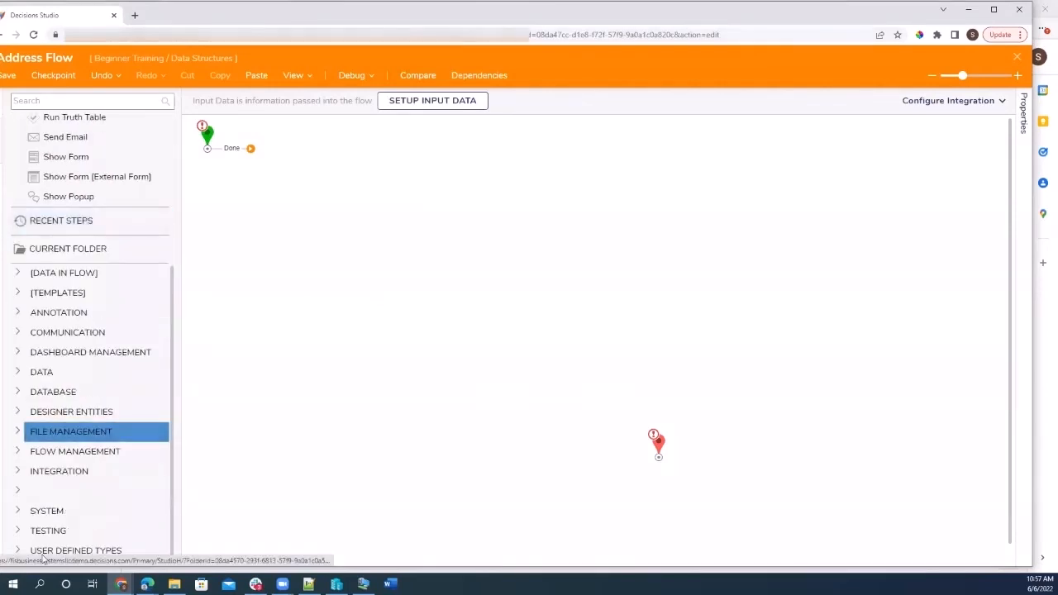
{"action": "left_click", "coordinate": [18, 552]}
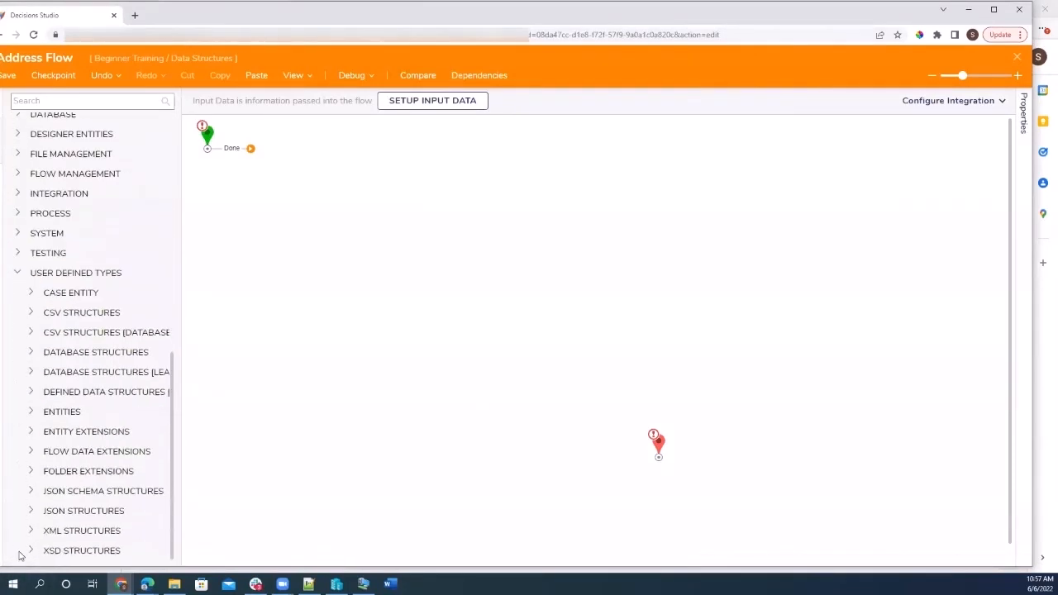
{"action": "left_click", "coordinate": [30, 352]}
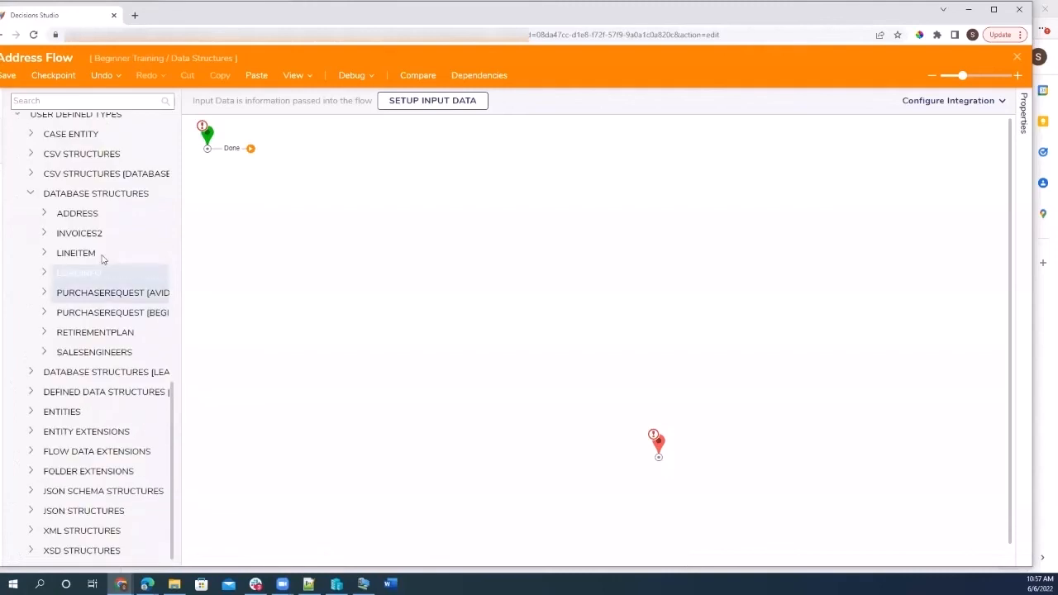
{"action": "left_click", "coordinate": [44, 214]}
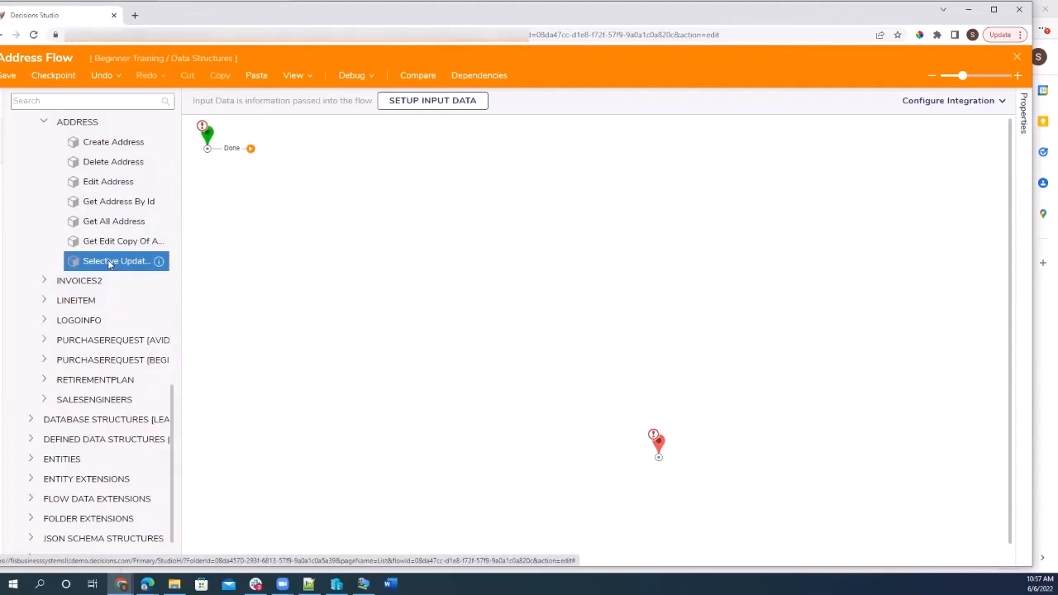
{"action": "left_click_drag", "start_coordinate": [112, 143], "coordinate": [263, 156]}
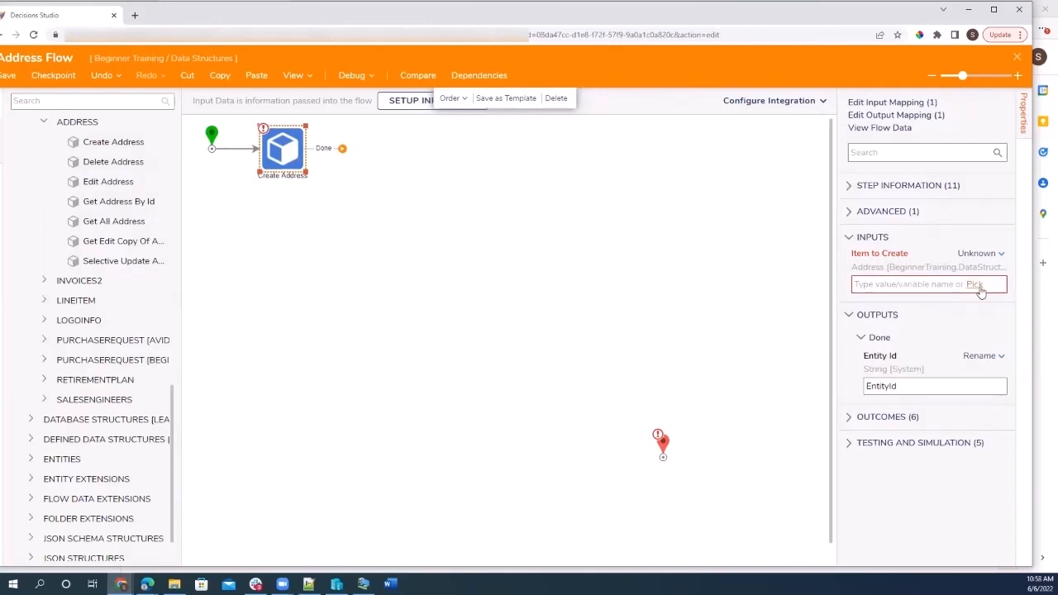
- Set the Item to Create input of Create Address to Build Data and review its member fields
{"action": "left_click", "coordinate": [975, 284]}
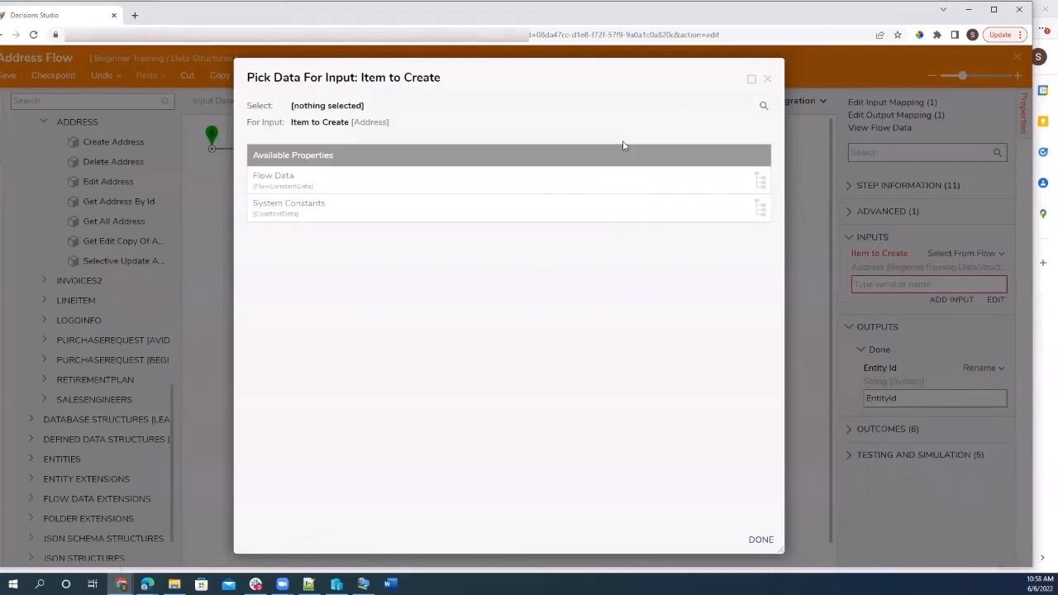
{"action": "left_click", "coordinate": [767, 79]}
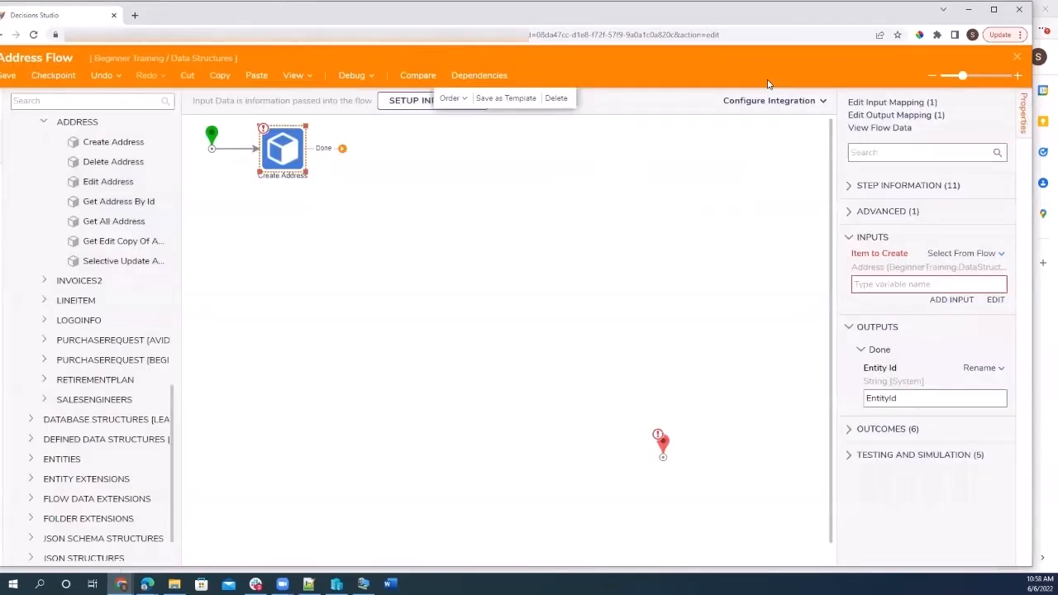
{"action": "left_click", "coordinate": [989, 257]}
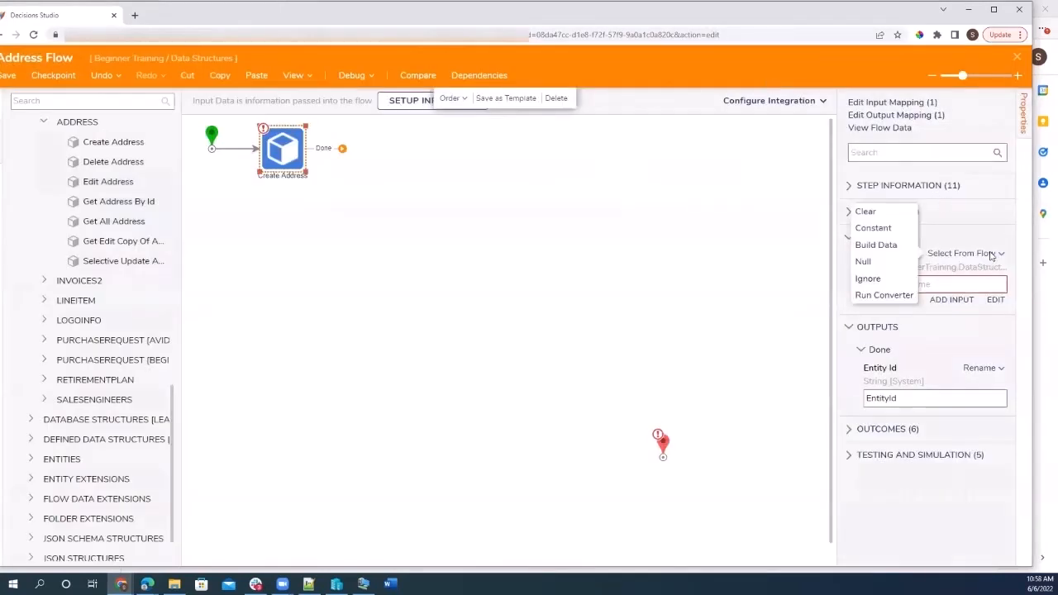
{"action": "left_click", "coordinate": [880, 248]}
{"action": "scroll", "coordinate": [885, 364], "scroll_direction": "down", "scroll_amount": 2}
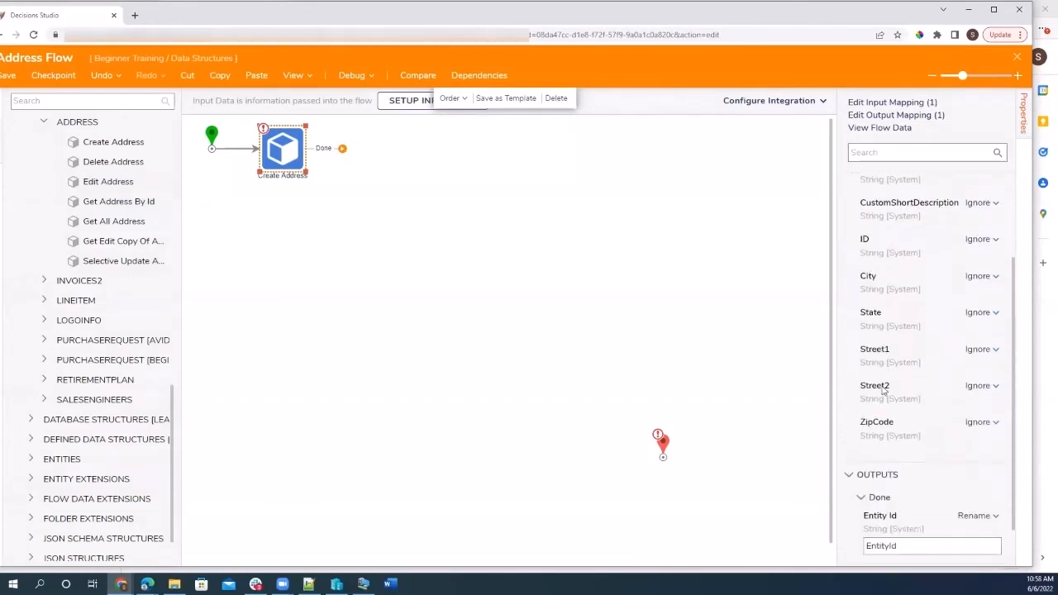
{"action": "scroll", "coordinate": [903, 198], "scroll_direction": "up", "scroll_amount": 3}
{"action": "scroll", "coordinate": [903, 196], "scroll_direction": "down", "scroll_amount": 3}
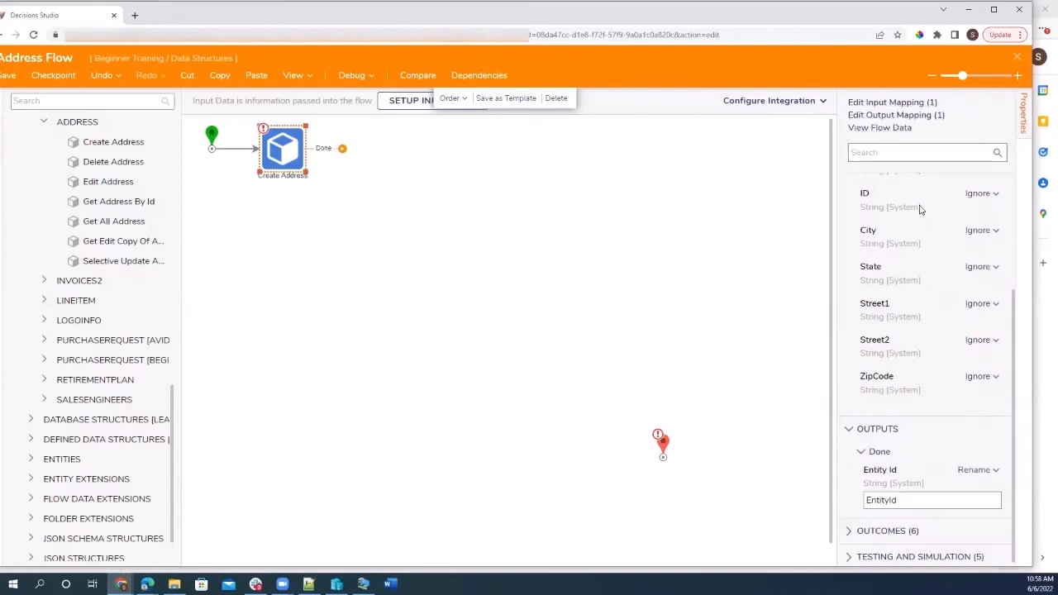
- Map the City field of Create Address to the constant Philadelphia
{"action": "left_click", "coordinate": [983, 230]}
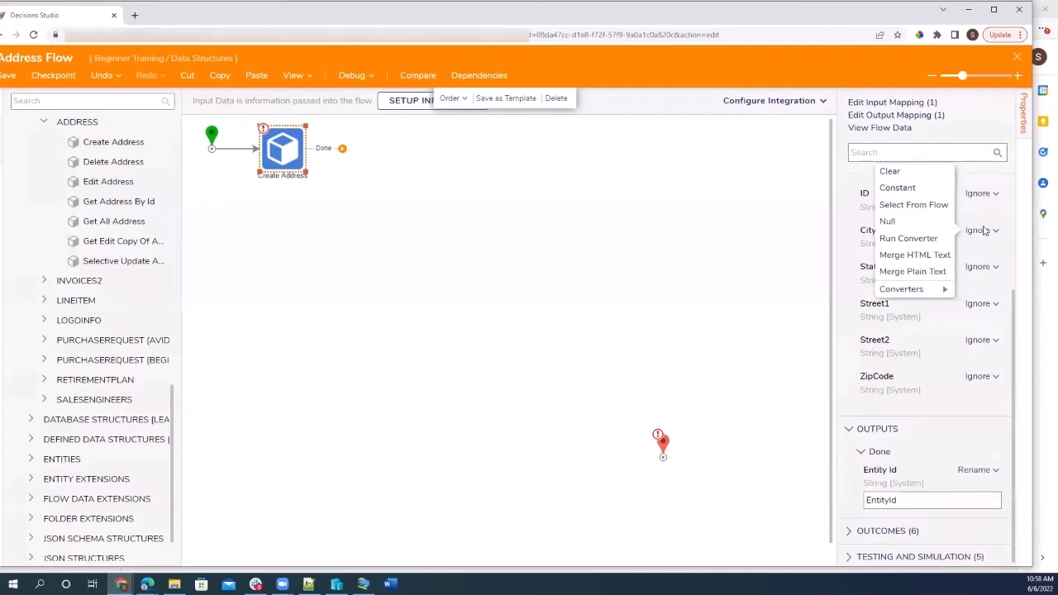
{"action": "left_click", "coordinate": [913, 188]}
{"action": "left_click", "coordinate": [885, 258]}
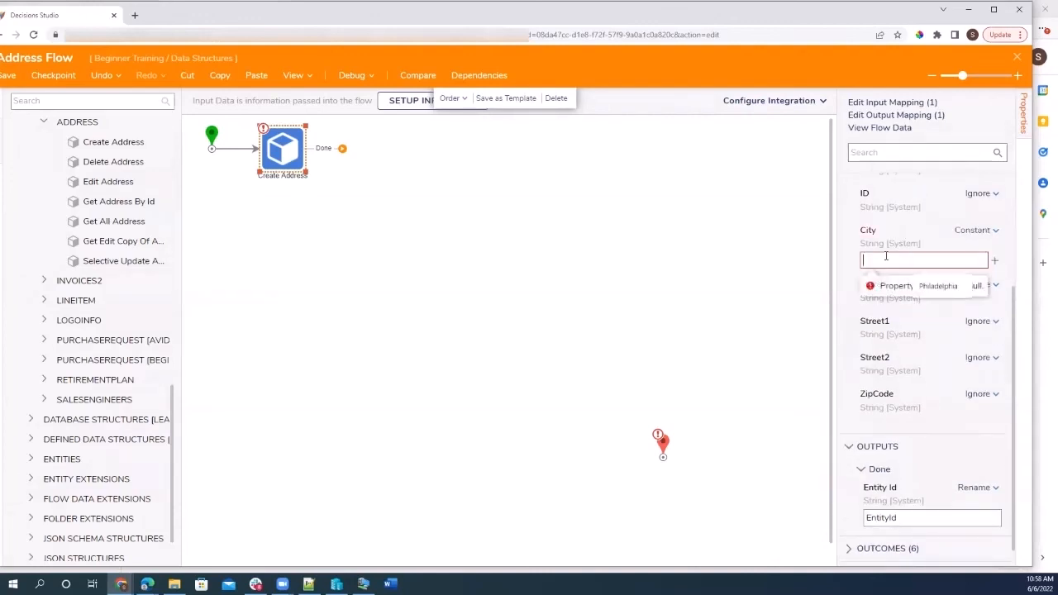
{"action": "left_click", "coordinate": [938, 286]}
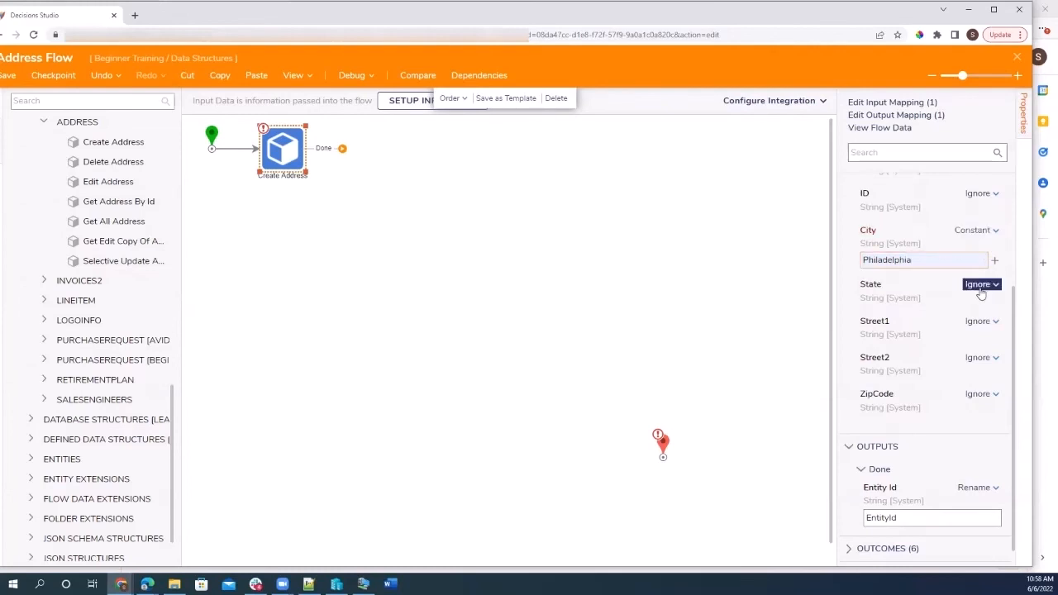
- Map the State field of Create Address to the constant Pennsylvania, leaving Street1 set to Ignore
{"action": "left_click", "coordinate": [980, 286]}
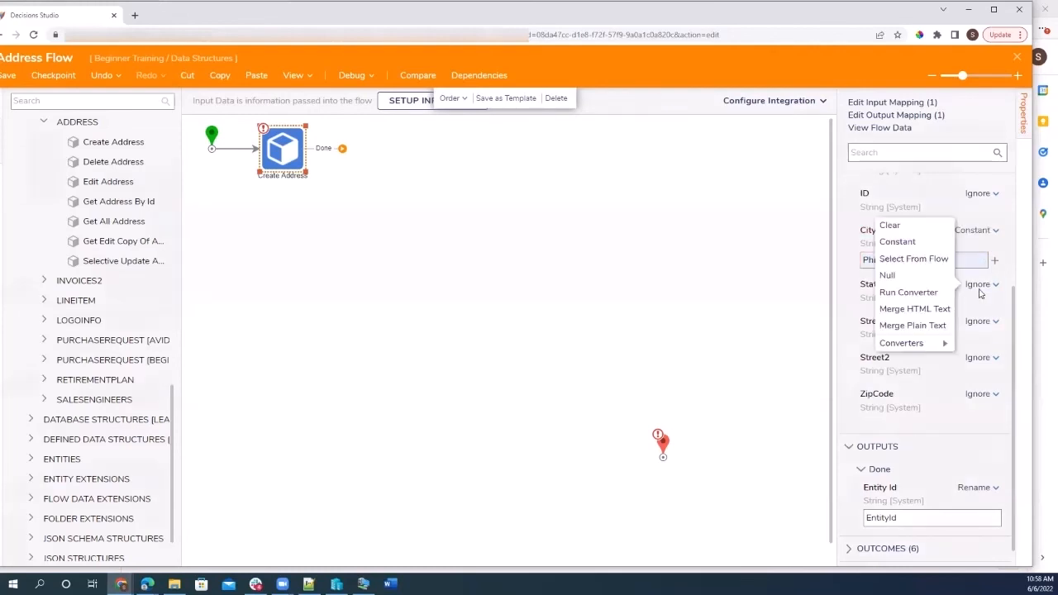
{"action": "left_click", "coordinate": [898, 242]}
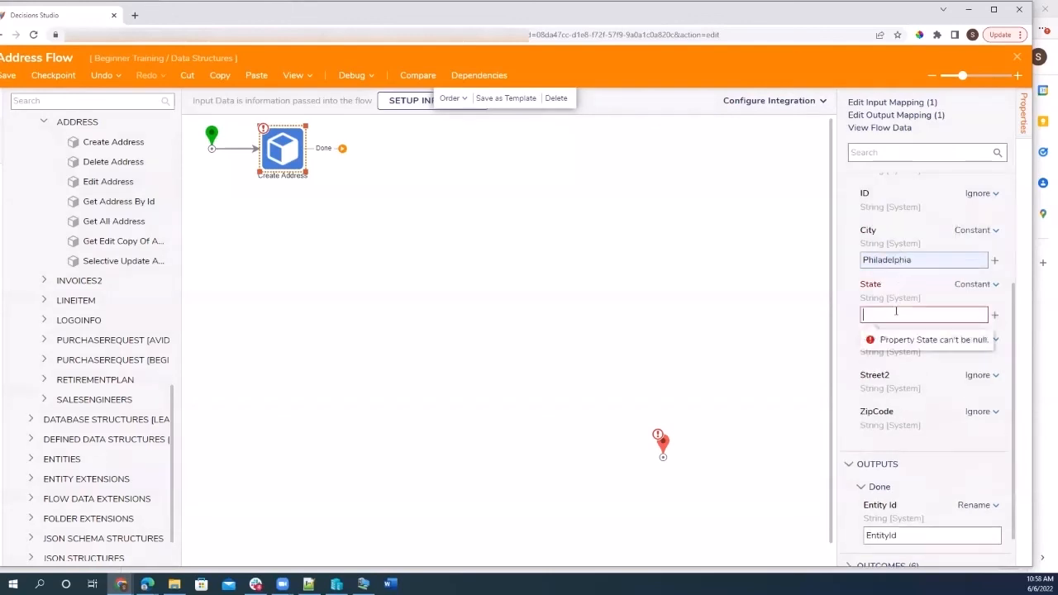
{"action": "type", "text": "Penn"}
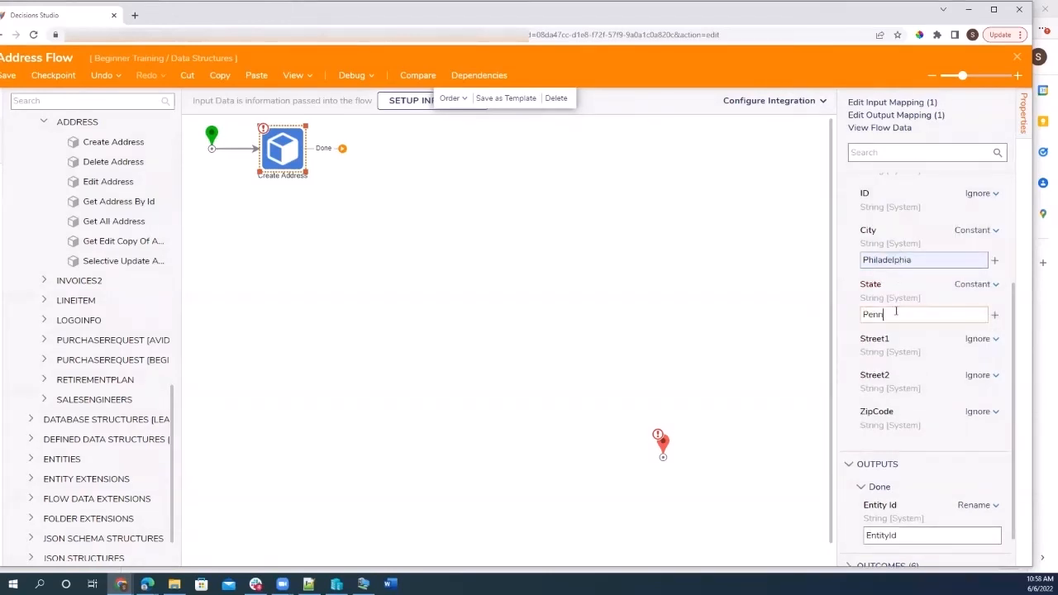
{"action": "type", "text": "sylvania"}
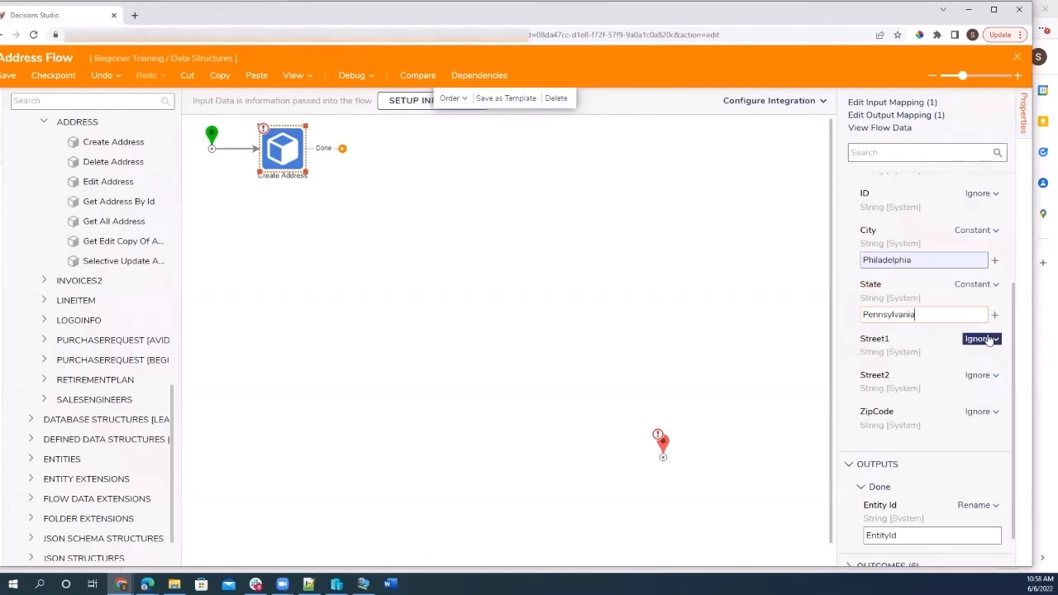
{"action": "left_click", "coordinate": [988, 340]}
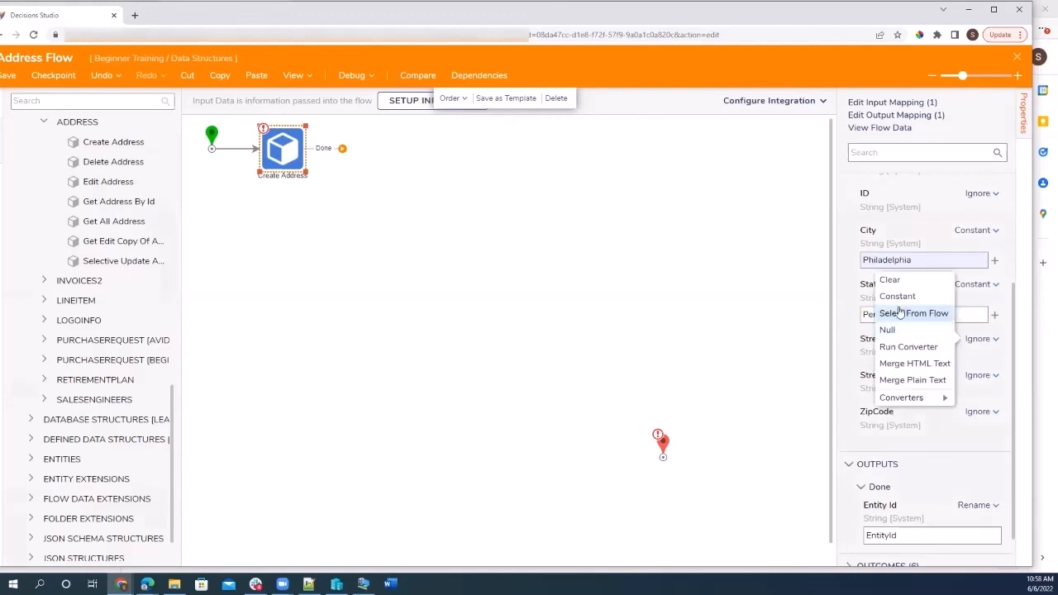
{"action": "left_click", "coordinate": [766, 328]}
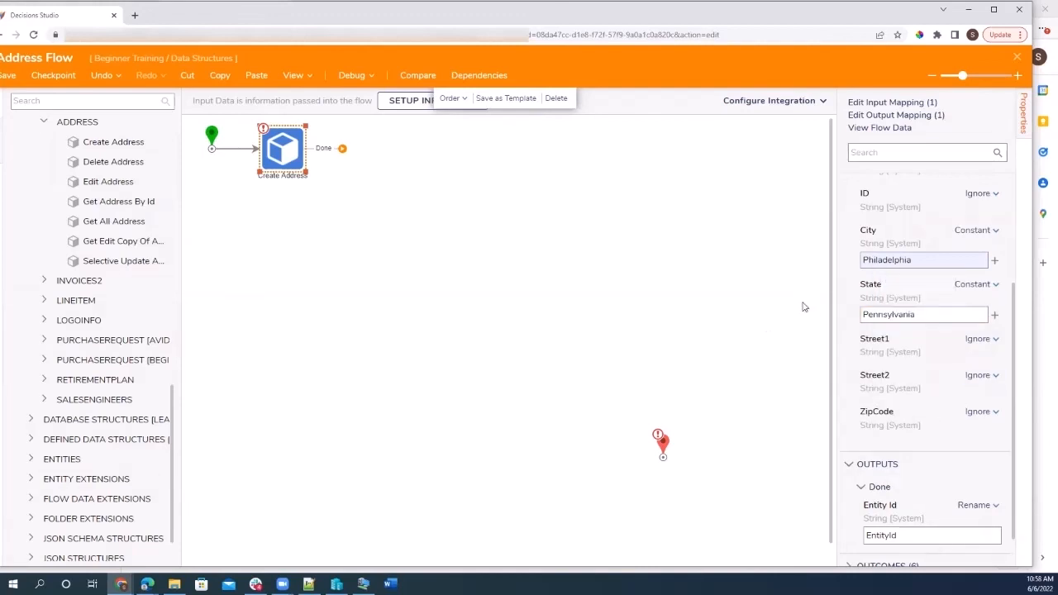
- Move the End step beside Create Address and connect the Done outcome of Create Address to it
{"action": "left_click_drag", "start_coordinate": [662, 443], "coordinate": [438, 147]}
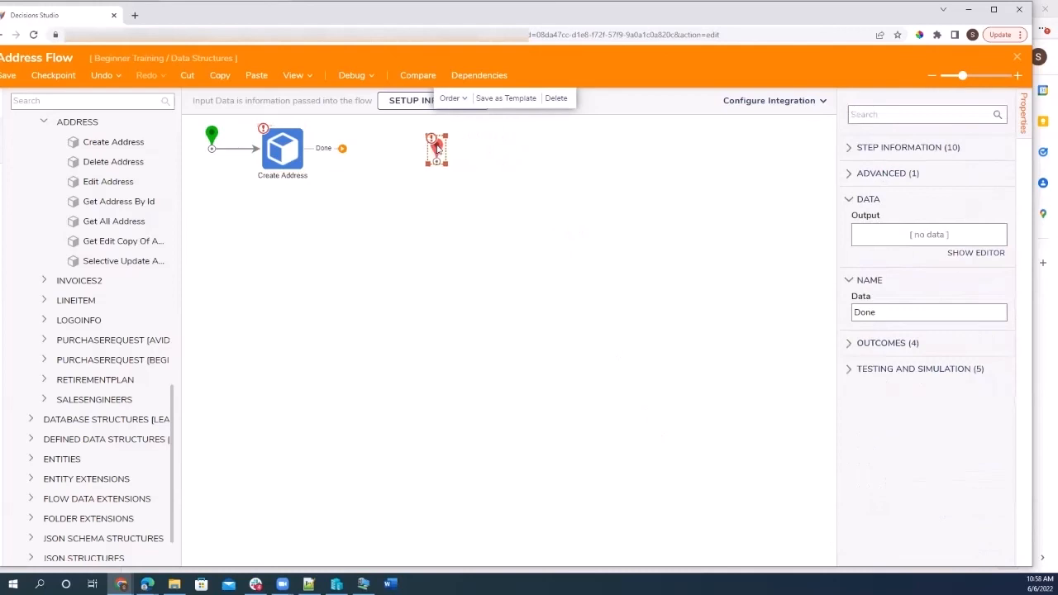
{"action": "left_click", "coordinate": [343, 150]}
{"action": "left_click_drag", "start_coordinate": [342, 151], "coordinate": [400, 144]}
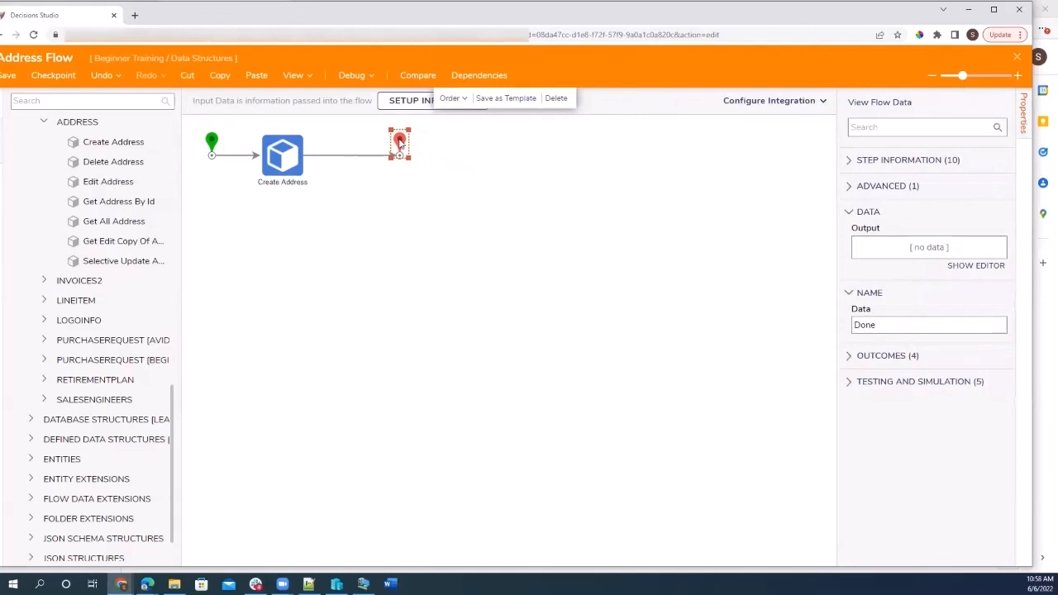
- Run Address Flow in the debugger and view the output data of the Create Address step
{"action": "left_click", "coordinate": [354, 78]}
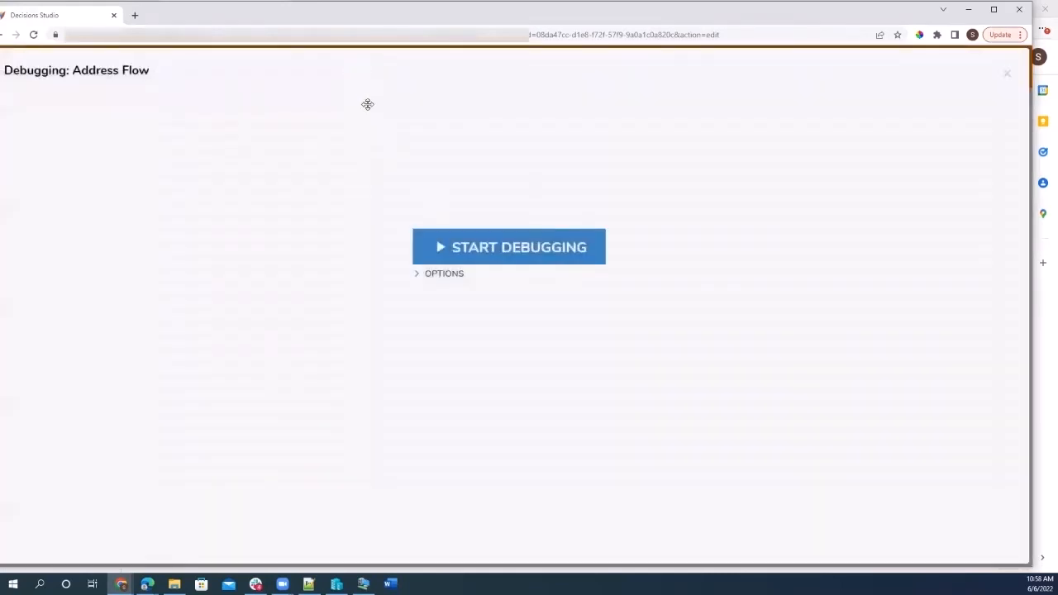
{"action": "left_click", "coordinate": [488, 251]}
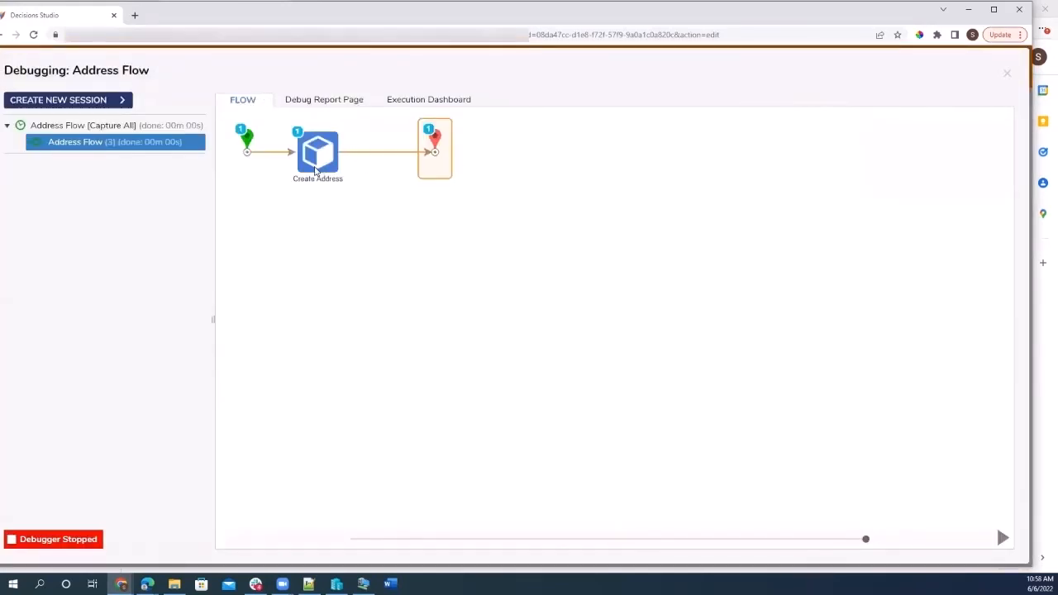
{"action": "left_click", "coordinate": [319, 170]}
{"action": "left_click", "coordinate": [453, 172]}
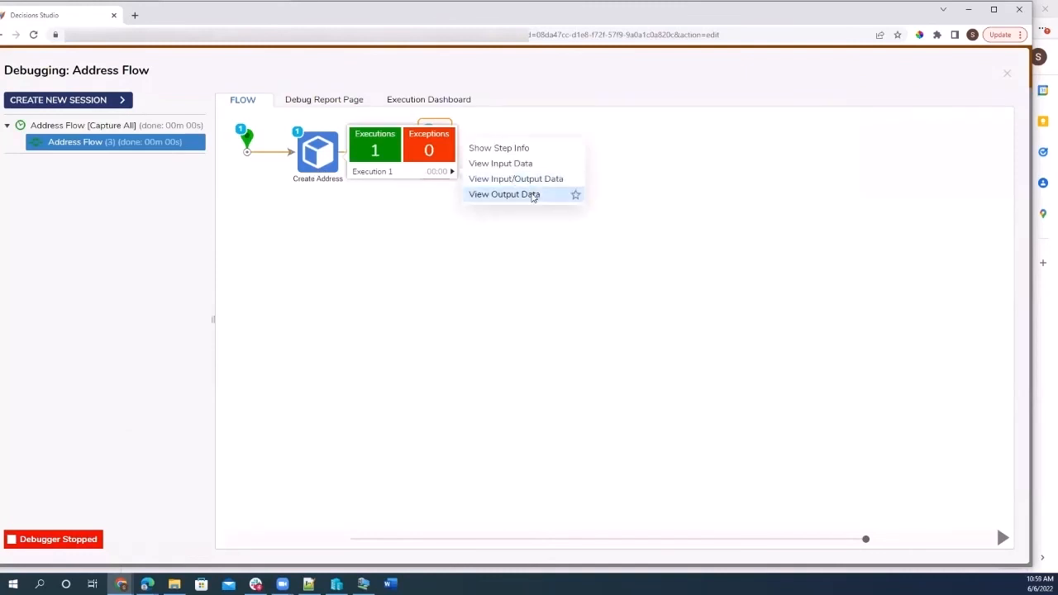
{"action": "left_click", "coordinate": [533, 194]}
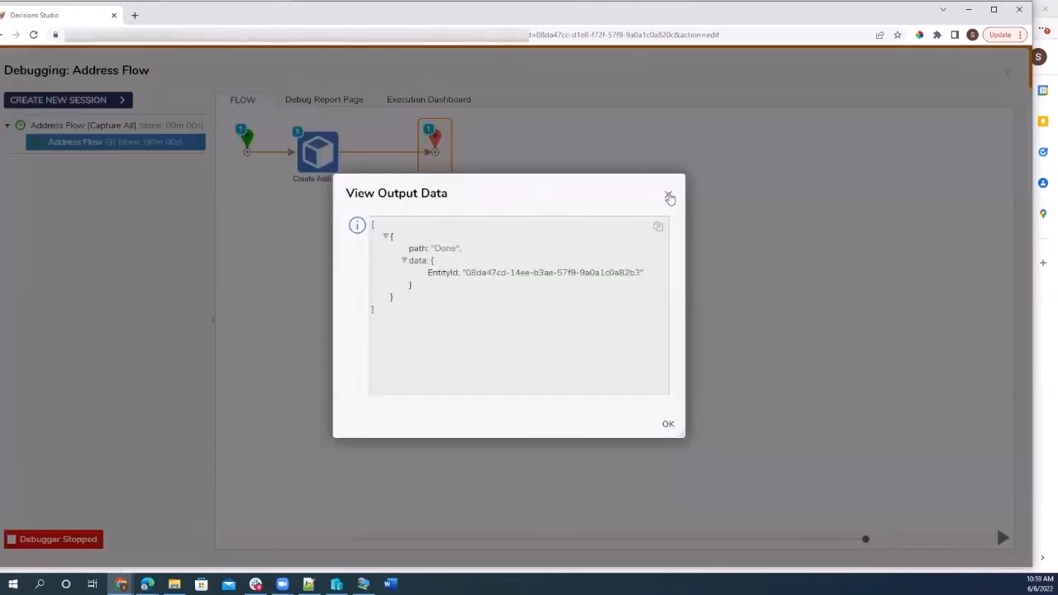
{"action": "left_click", "coordinate": [668, 195]}
- View the combined input/output data of the Create Address execution, and exit the debugger
{"action": "left_click", "coordinate": [309, 162]}
{"action": "left_click", "coordinate": [403, 175]}
{"action": "left_click", "coordinate": [505, 179]}
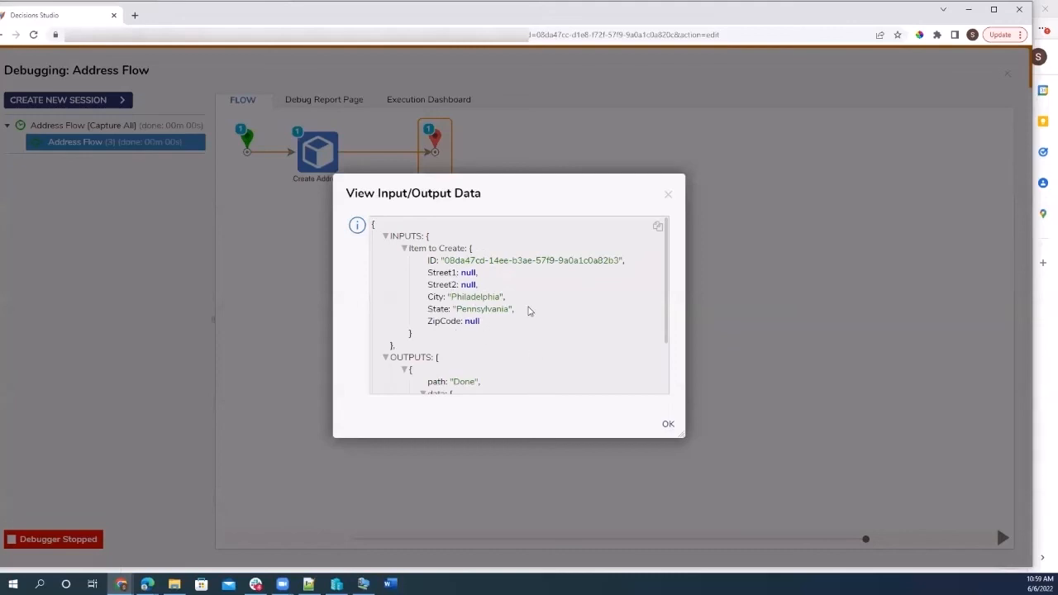
{"action": "scroll", "coordinate": [532, 309], "scroll_direction": "down", "scroll_amount": 1}
{"action": "left_click", "coordinate": [668, 196]}
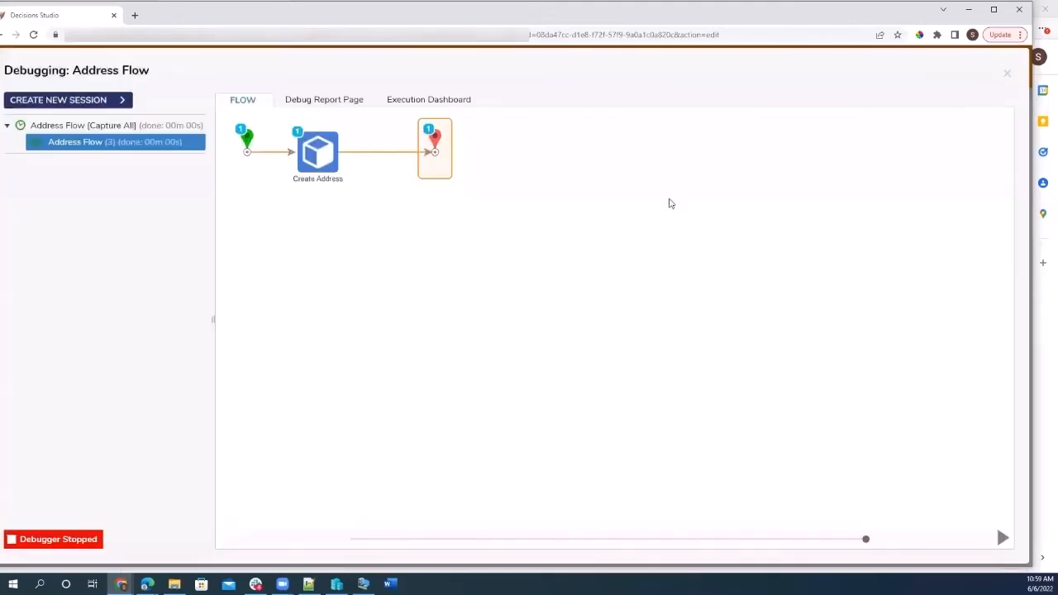
{"action": "left_click", "coordinate": [1008, 75]}
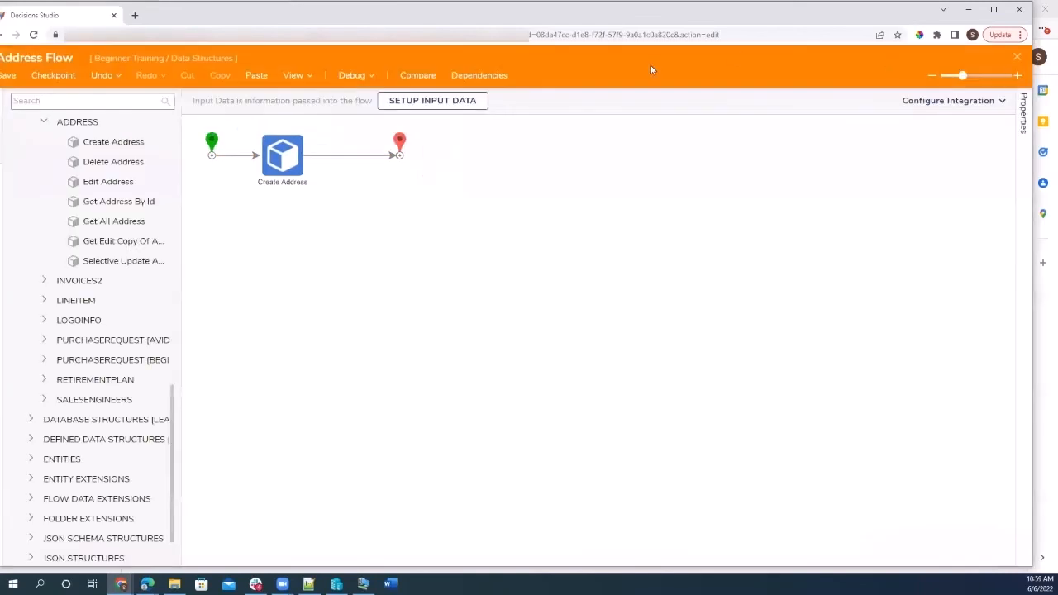
- Add a Get All Address step below Create Address, reroute the Start path to it, and connect its Done outcome to End
{"action": "left_click_drag", "start_coordinate": [400, 141], "coordinate": [462, 143]}
{"action": "left_click_drag", "start_coordinate": [113, 221], "coordinate": [244, 266]}
{"action": "left_click", "coordinate": [255, 157]}
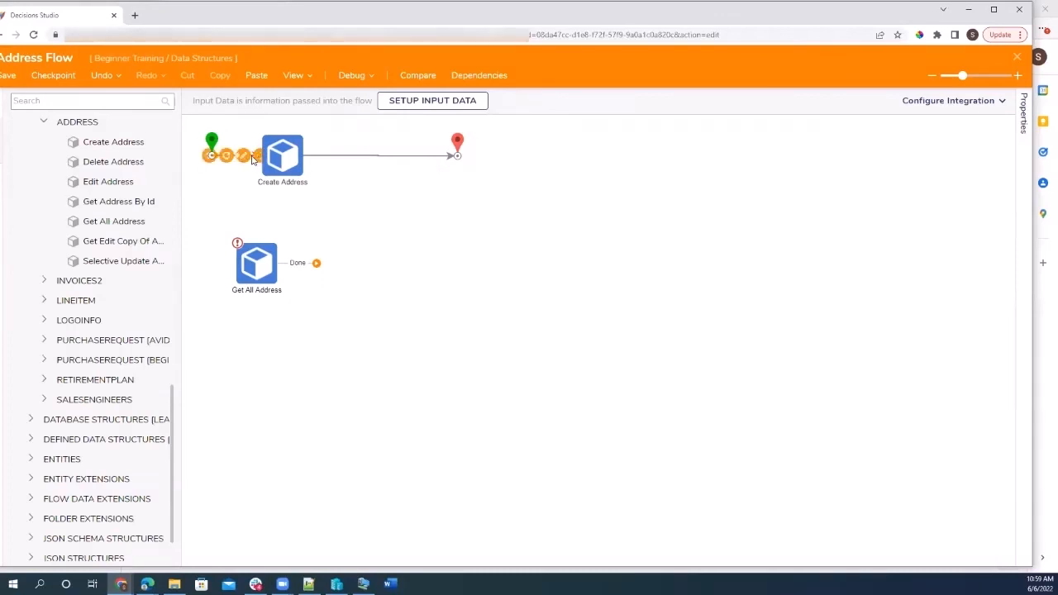
{"action": "left_click", "coordinate": [253, 158]}
{"action": "left_click_drag", "start_coordinate": [260, 157], "coordinate": [220, 257]}
{"action": "left_click_drag", "start_coordinate": [327, 263], "coordinate": [468, 159]}
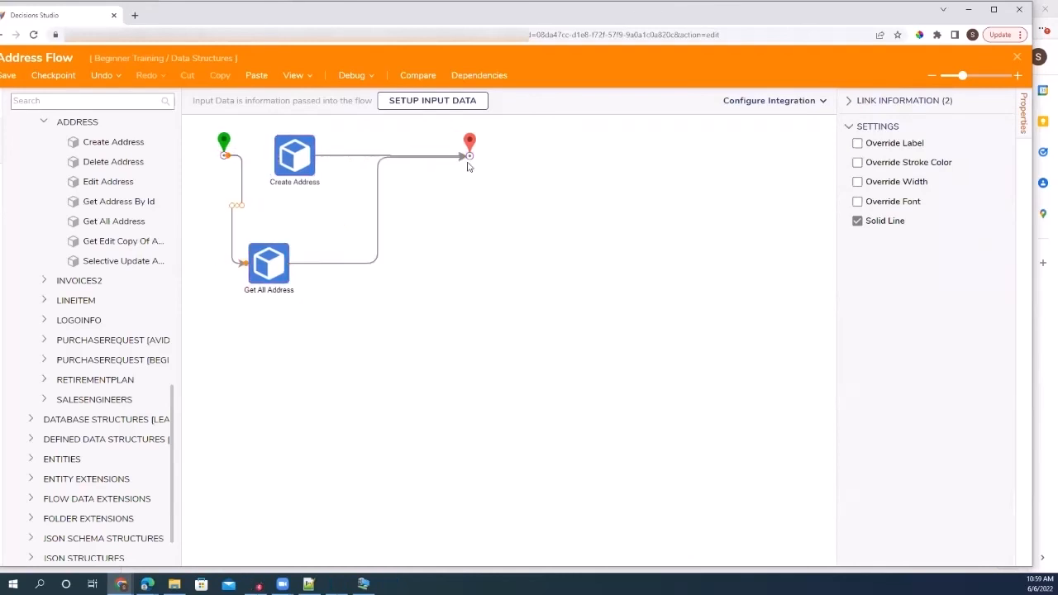
- Debug Address Flow again and examine the Results in the output data of the Get All Address step
{"action": "left_click", "coordinate": [348, 76]}
{"action": "left_click", "coordinate": [543, 250]}
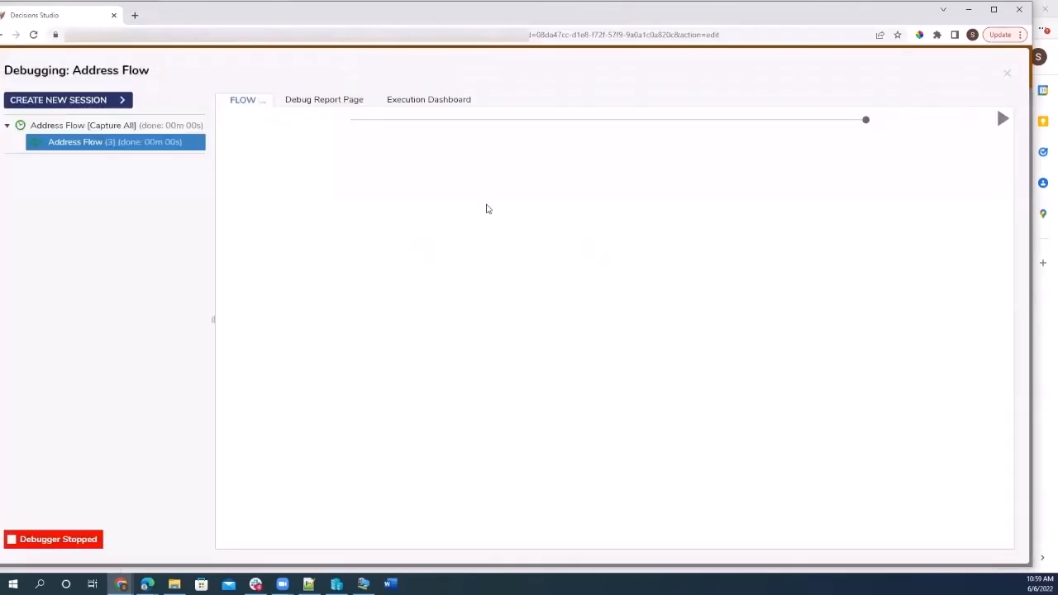
{"action": "left_click", "coordinate": [289, 269]}
{"action": "mouse_move", "coordinate": [346, 285]}
{"action": "left_click", "coordinate": [485, 286]}
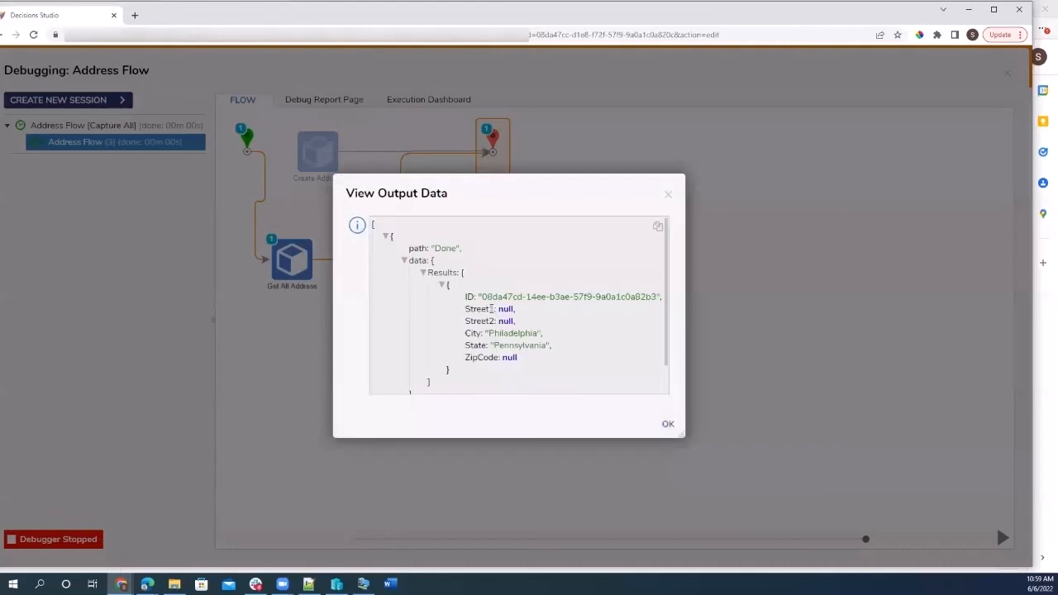
{"action": "left_click_drag", "start_coordinate": [544, 362], "coordinate": [462, 272]}
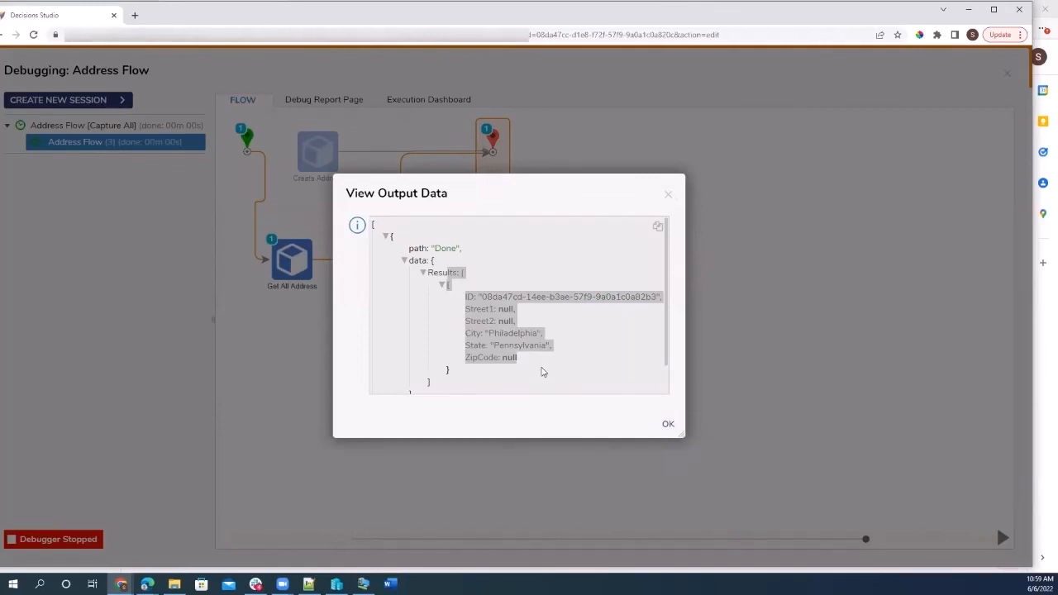
{"action": "left_click", "coordinate": [669, 196]}
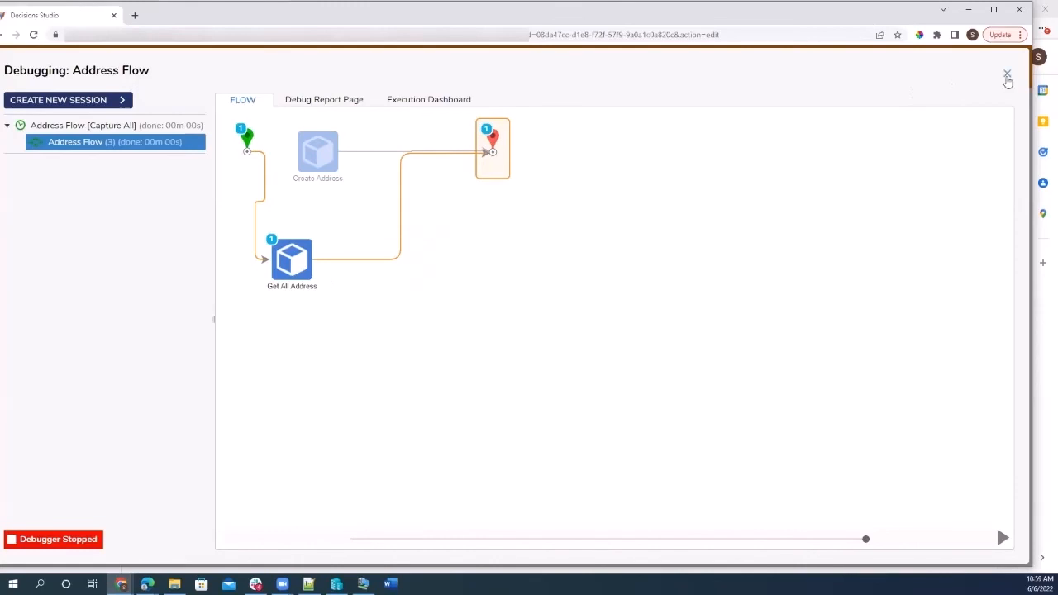
- Exit the debugger and close Address Flow without saving its changes
{"action": "left_click", "coordinate": [1008, 73]}
{"action": "left_click", "coordinate": [1018, 57]}
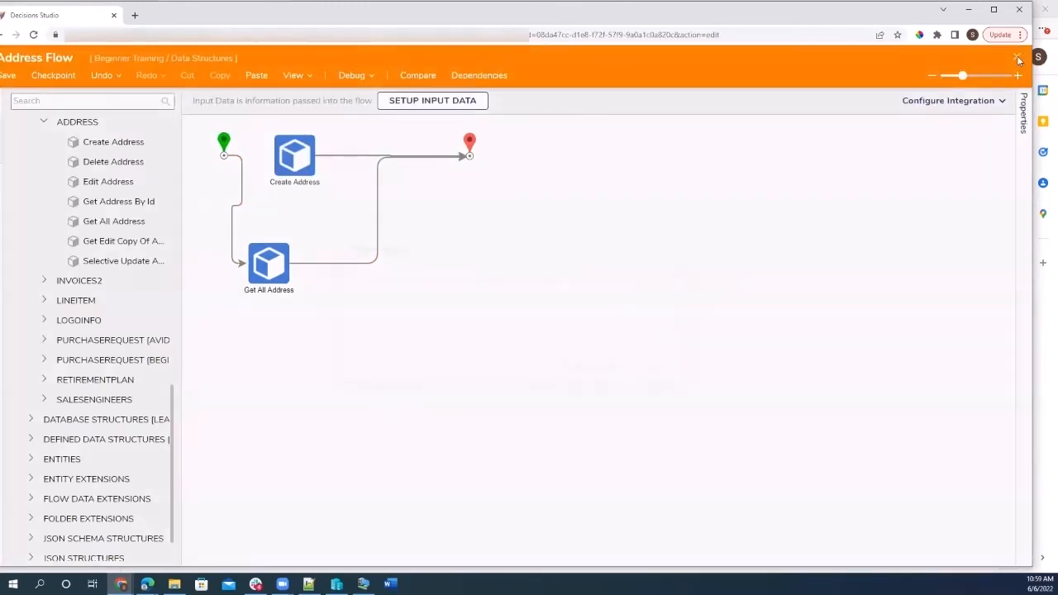
{"action": "left_click", "coordinate": [590, 368]}
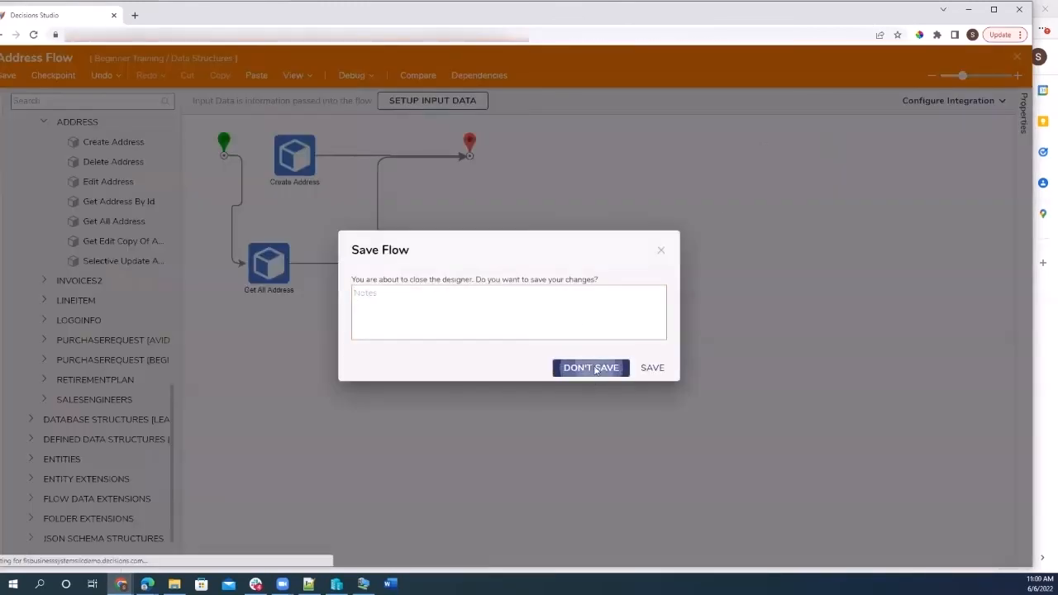
- View the settings of a new Flow Execution Extension data type and close it without saving
{"action": "left_click", "coordinate": [574, 107]}
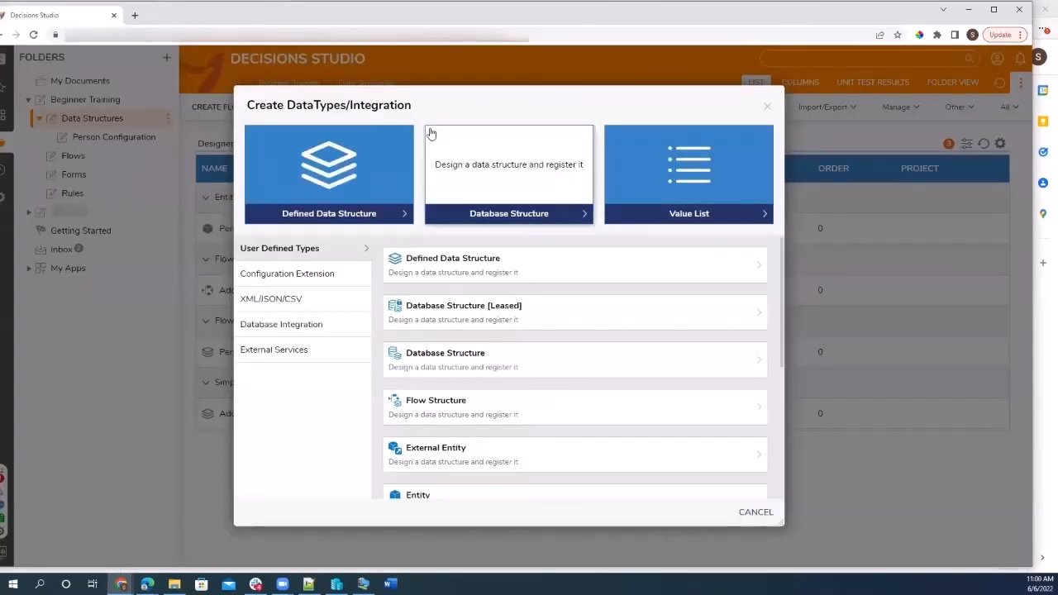
{"action": "scroll", "coordinate": [440, 339], "scroll_direction": "down", "scroll_amount": 3}
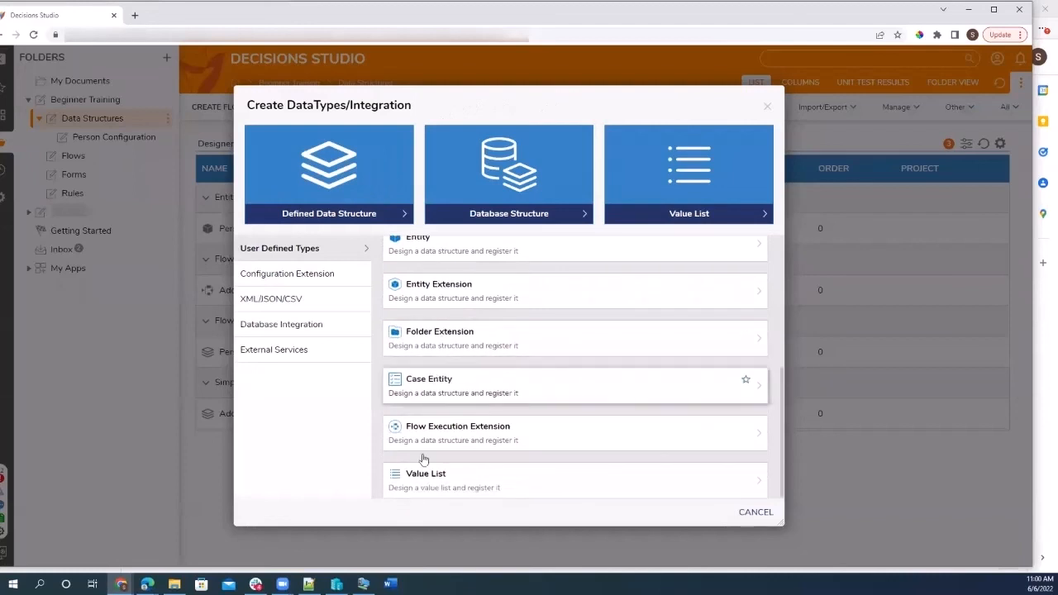
{"action": "left_click", "coordinate": [574, 438]}
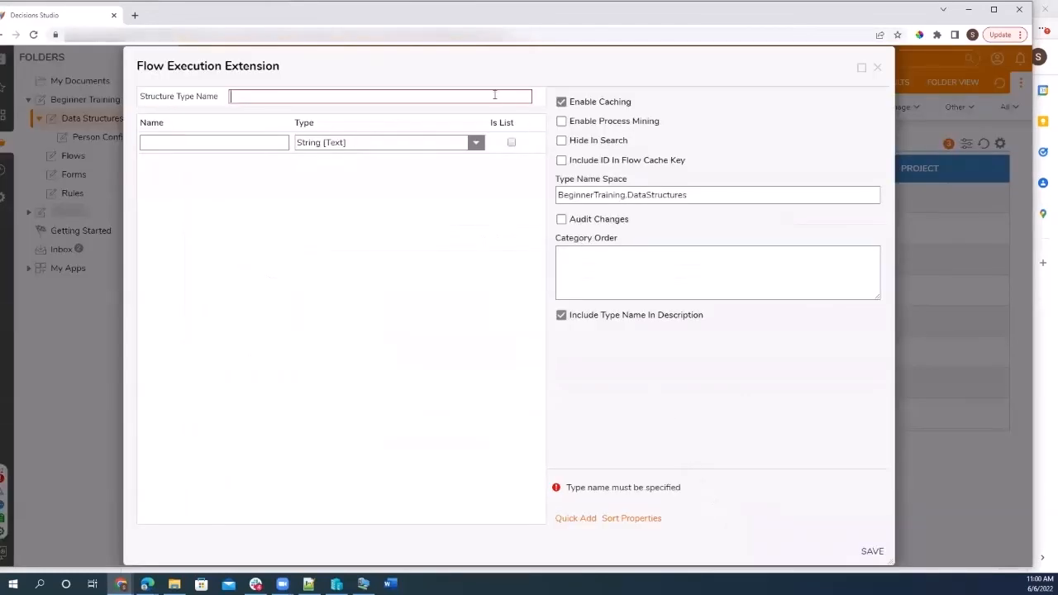
{"action": "left_click", "coordinate": [877, 68]}
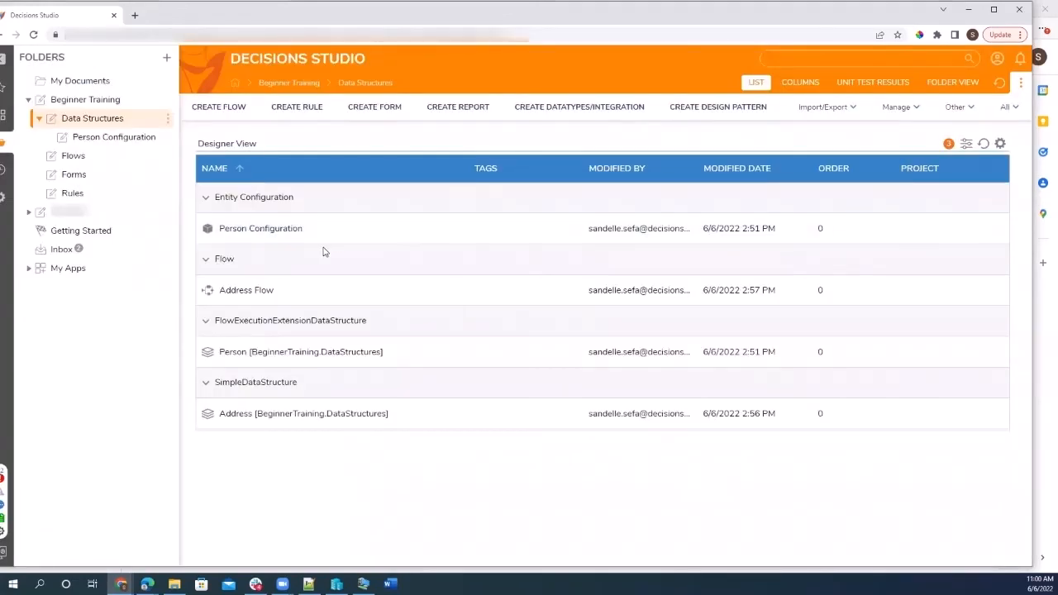